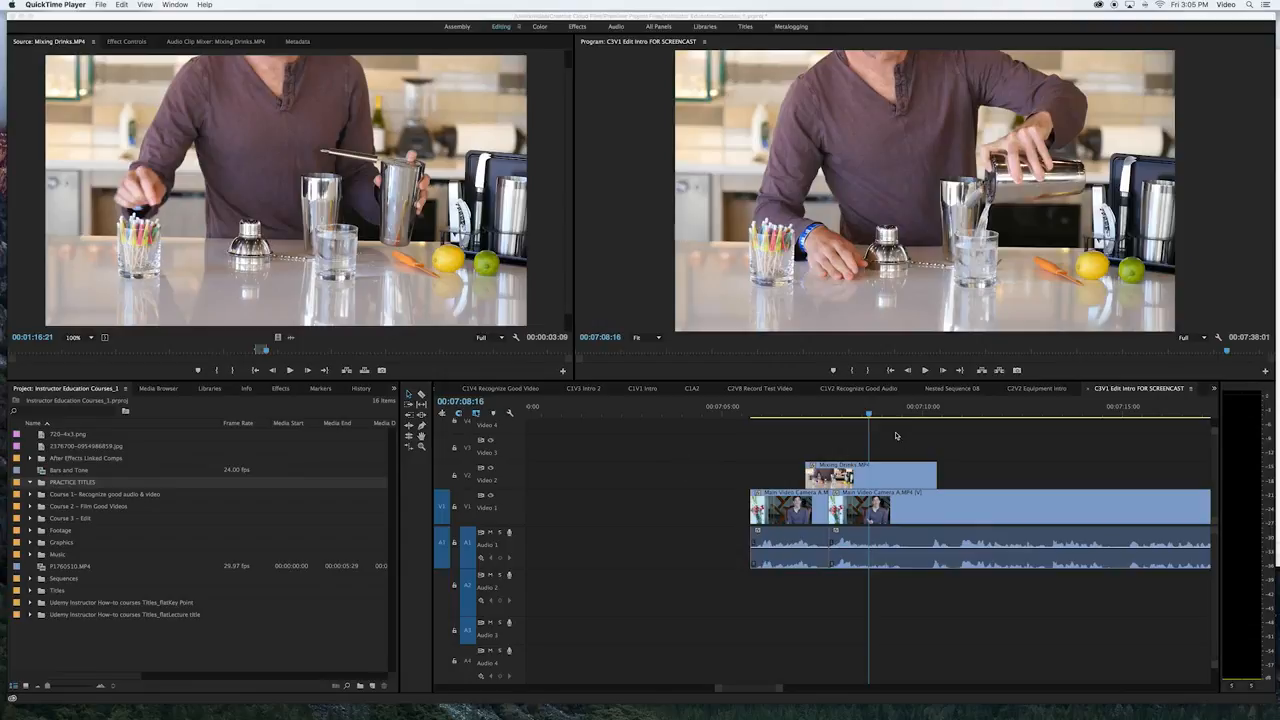
# Create a new default still title at 1920 x 1080 and 24 fps, named Example01
pyautogui.hscroll(3, 872, 449)
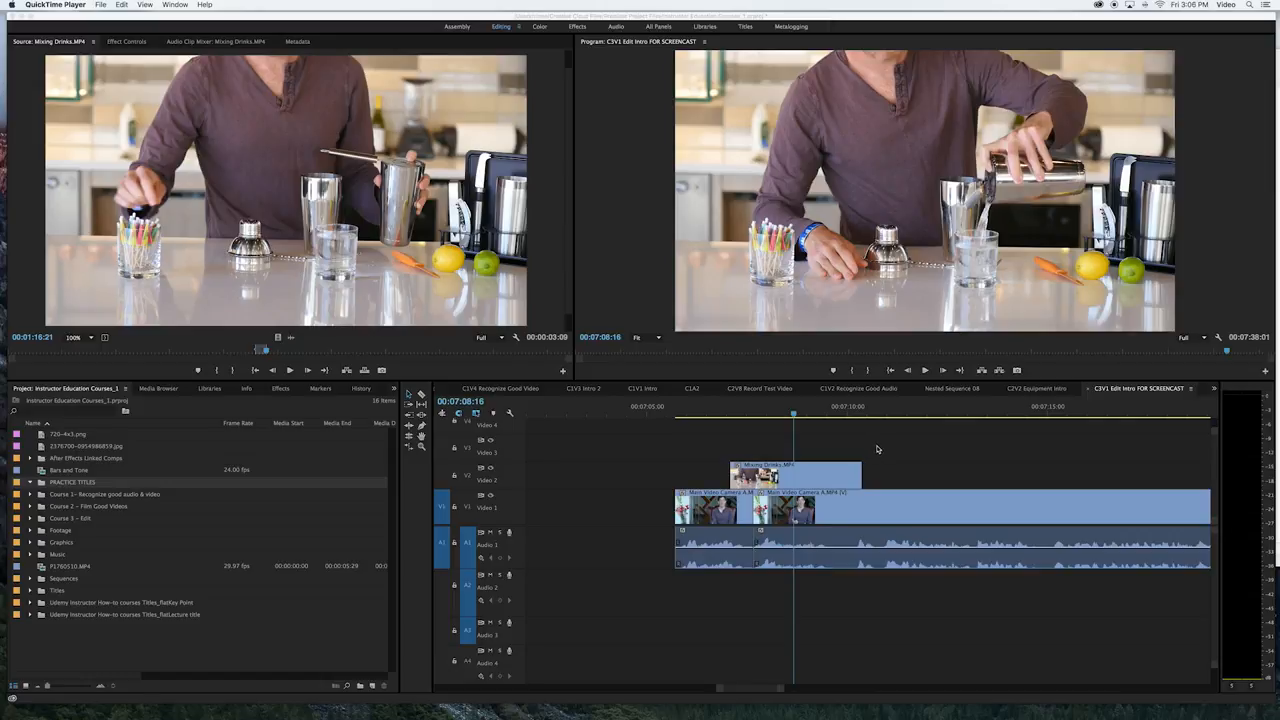
pyautogui.click(877, 449)
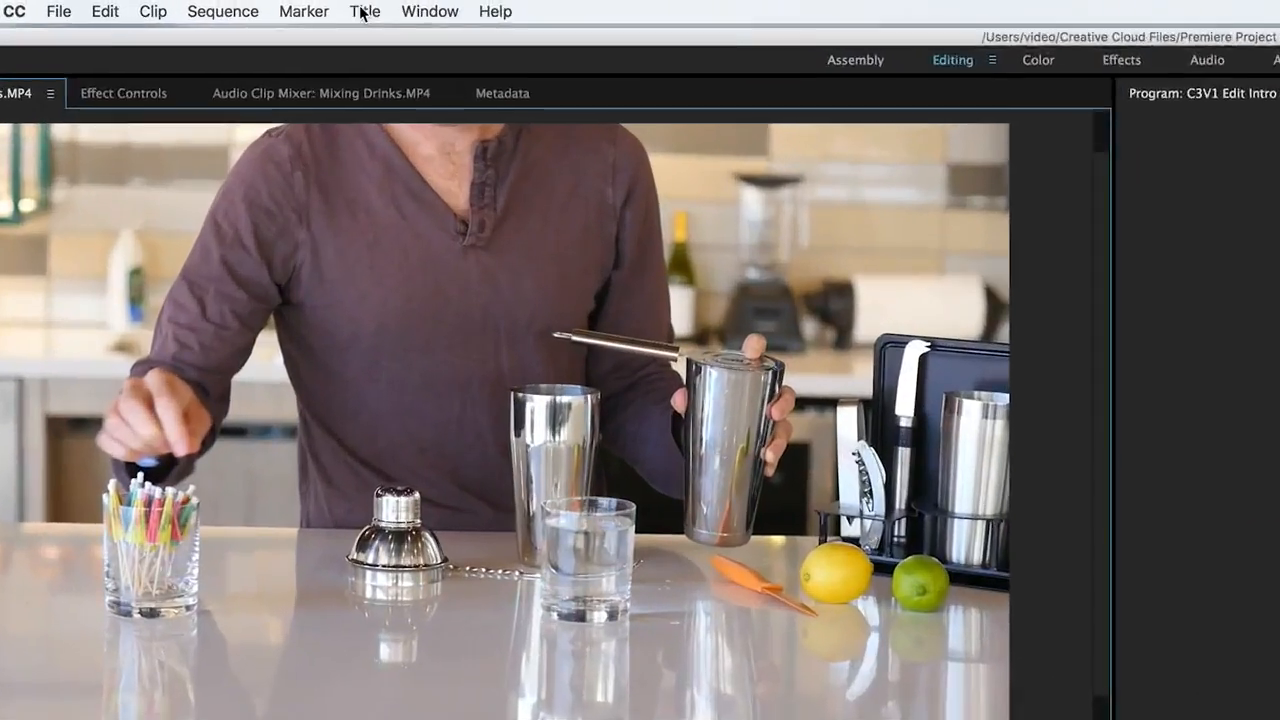
pyautogui.click(236, 5)
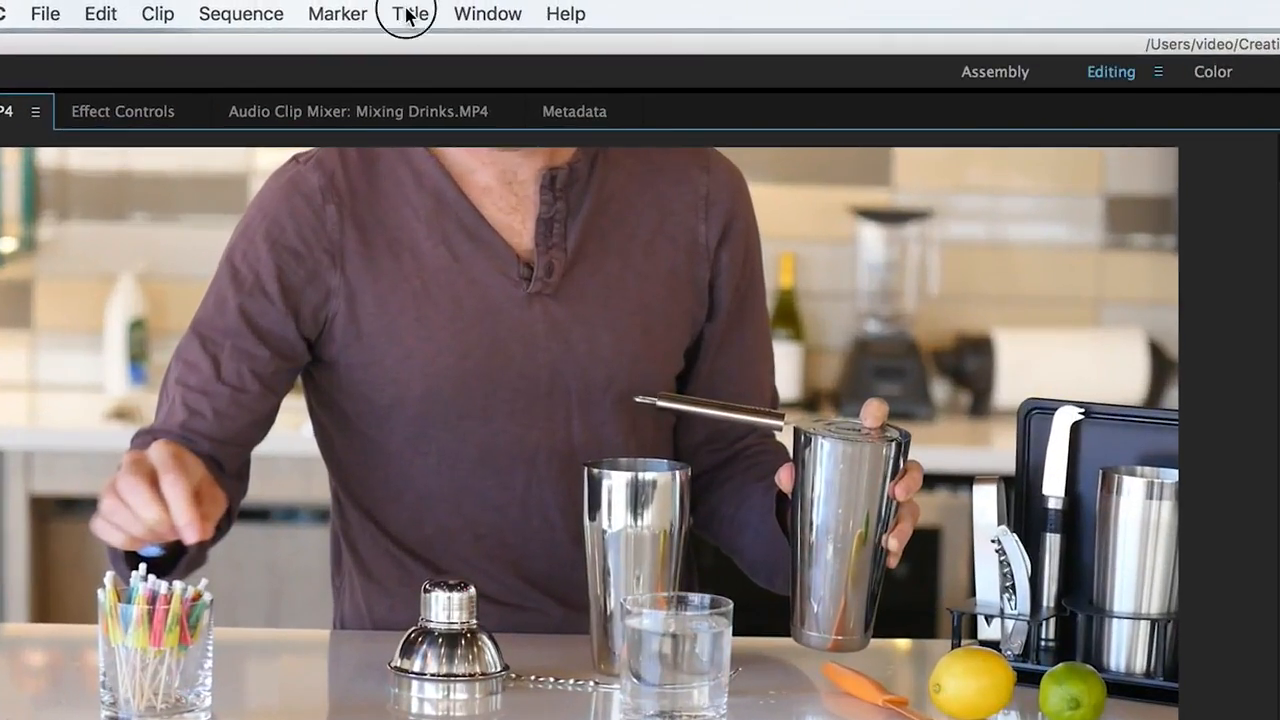
pyautogui.moveTo(466, 88)
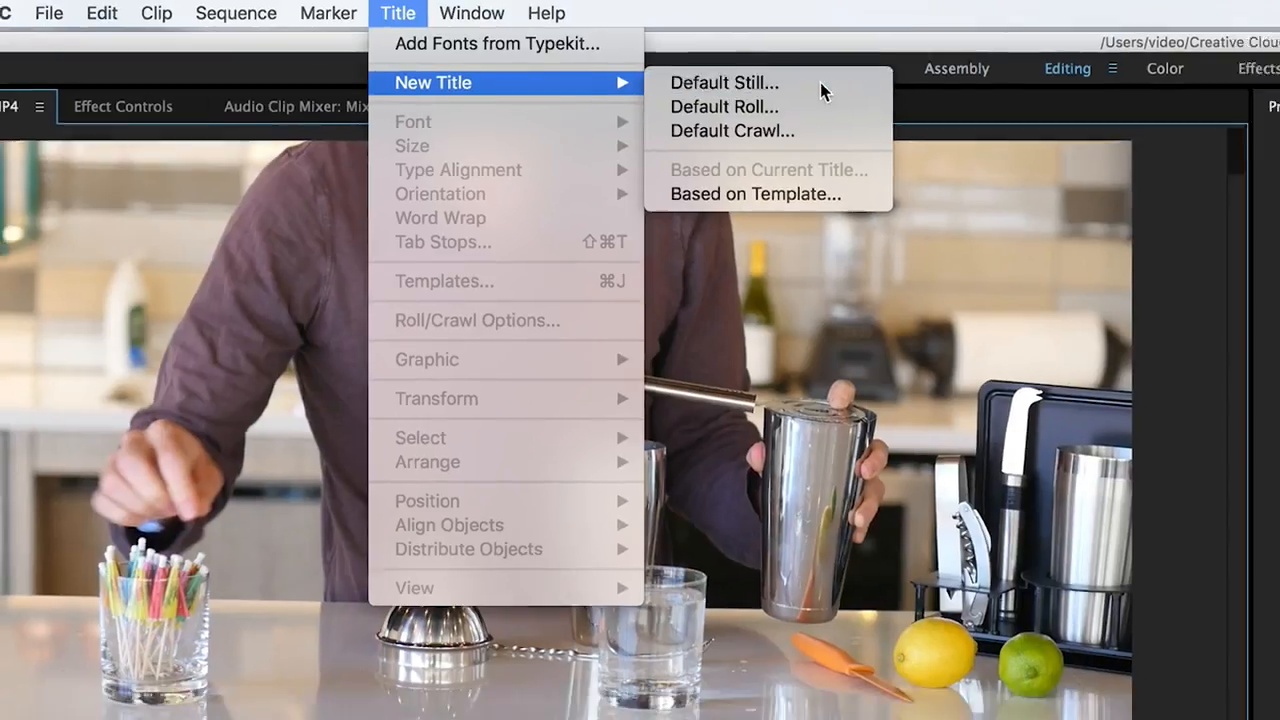
pyautogui.click(848, 90)
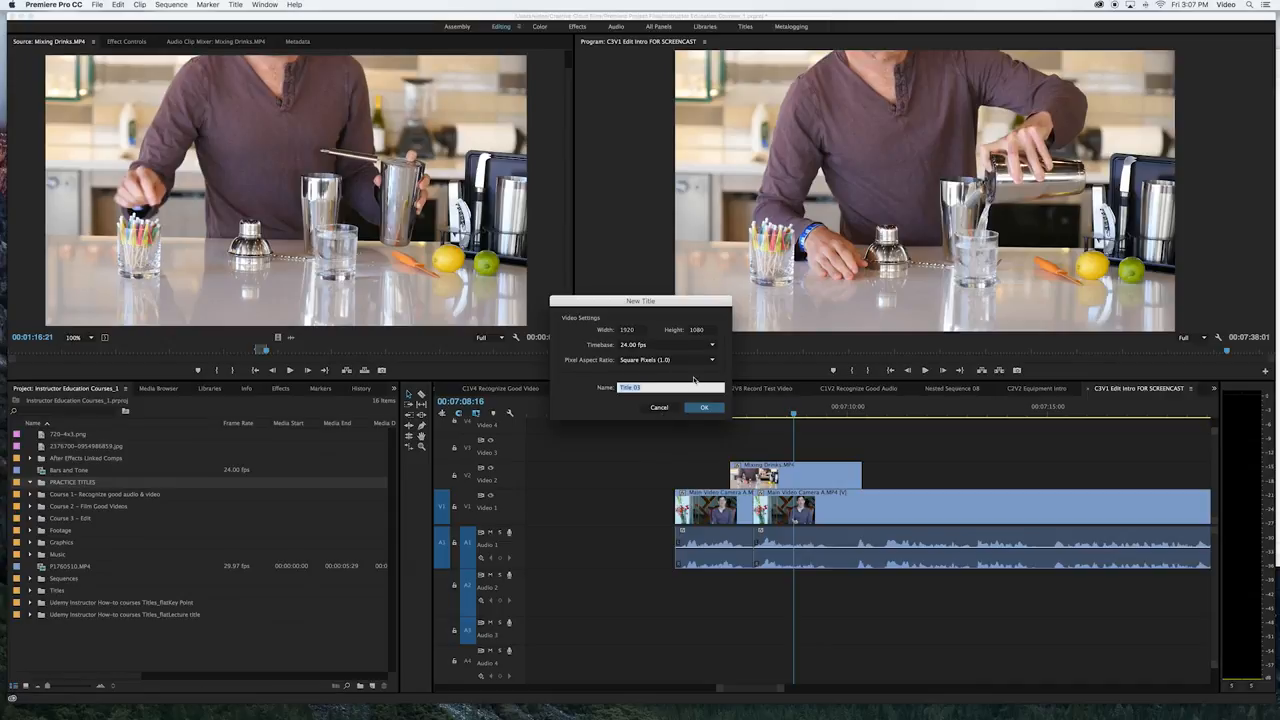
pyautogui.press('BackSpace')
pyautogui.write('Example01')
pyautogui.press('Return')
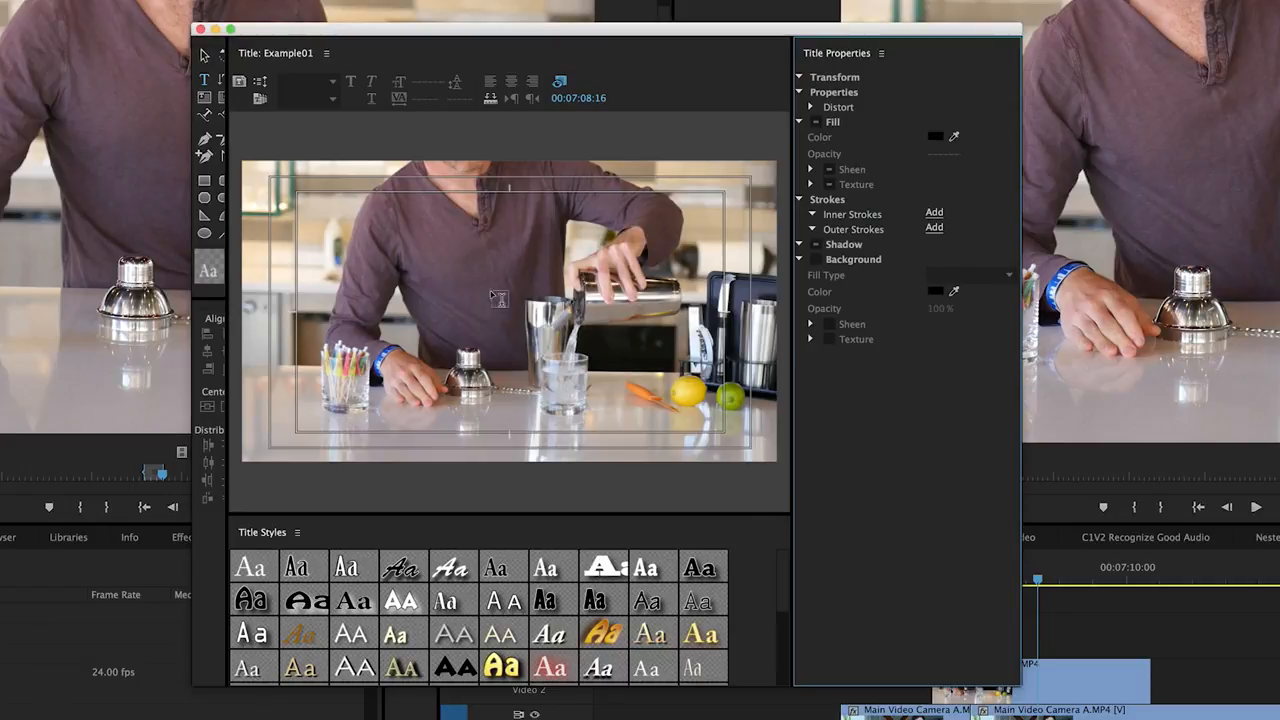
# Add the text "EXAMPLE 01" to the upper part of the title frame
pyautogui.click(360, 250)
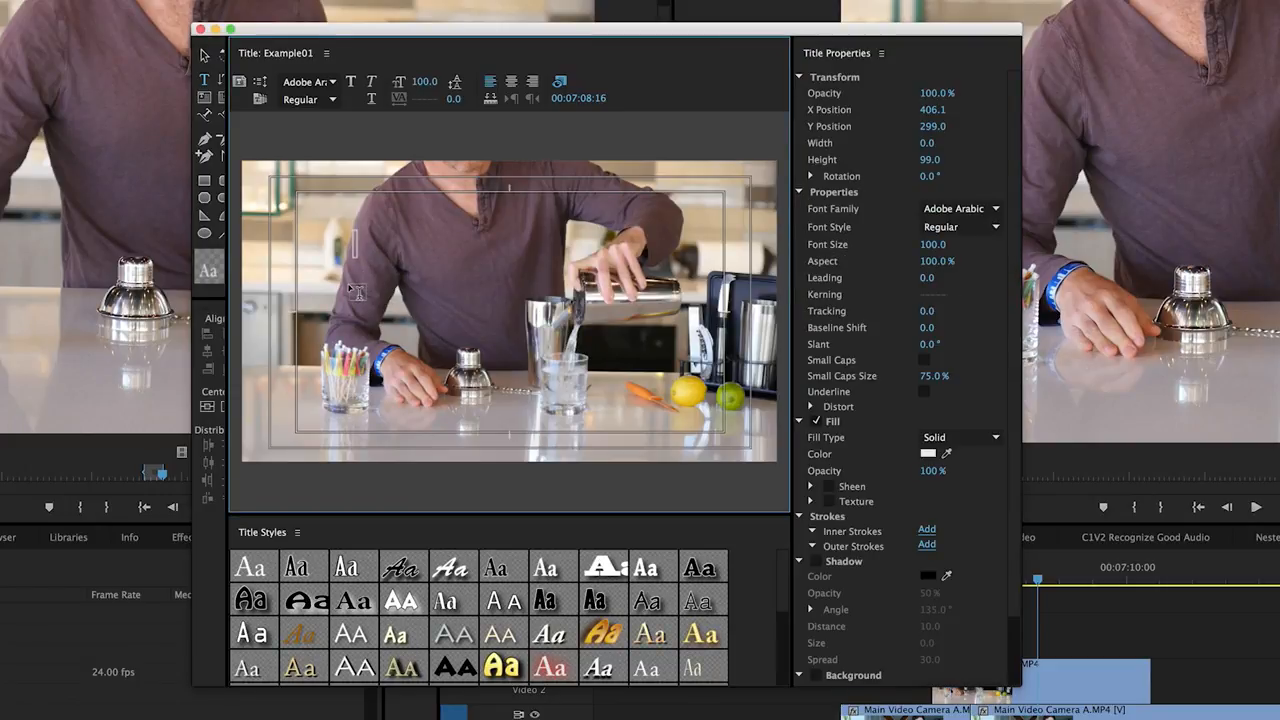
pyautogui.write('EXAMP')
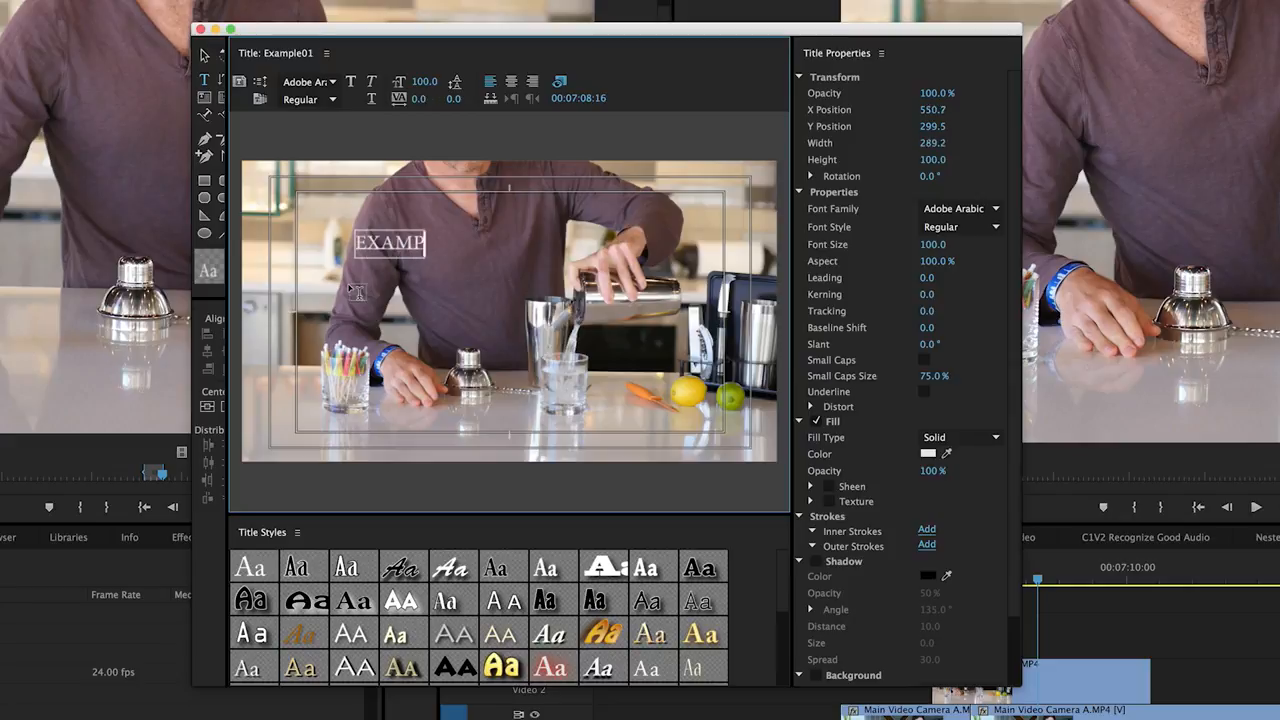
pyautogui.write('LE 01')
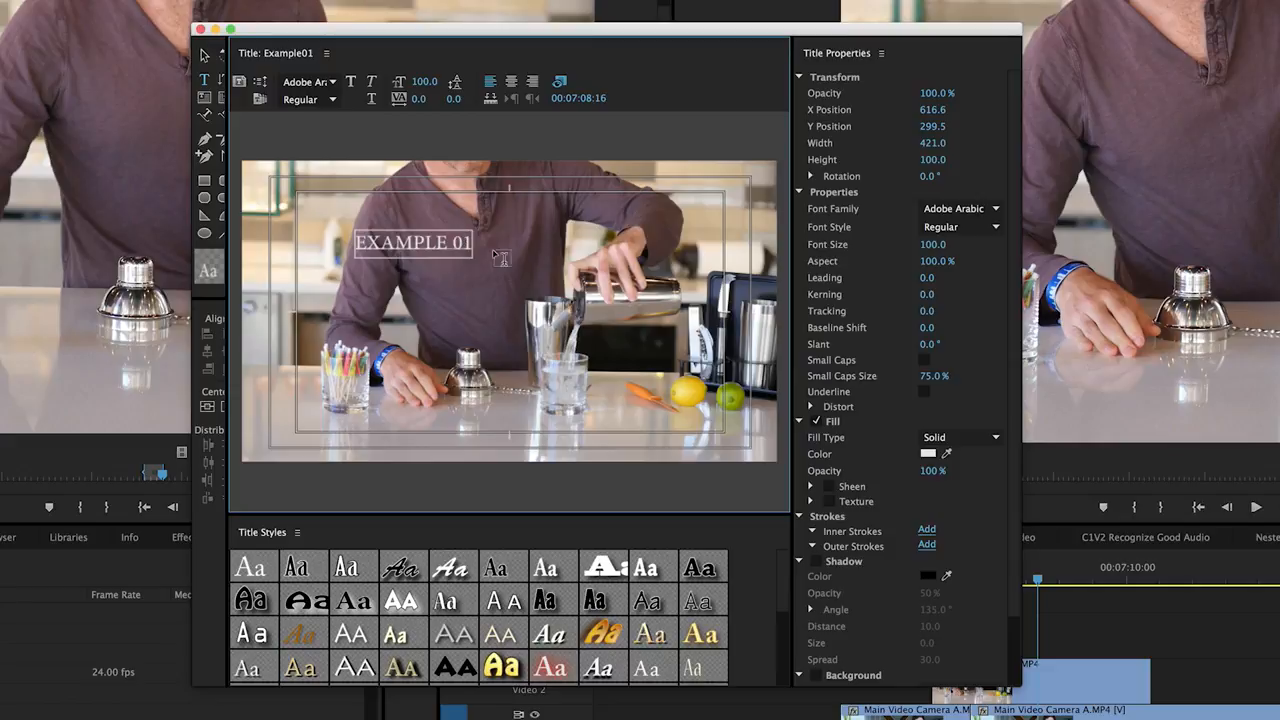
# Set the whole EXAMPLE 01 text to font size 161 and the Baghdad font
pyautogui.hotkey('ctrl', 'a')
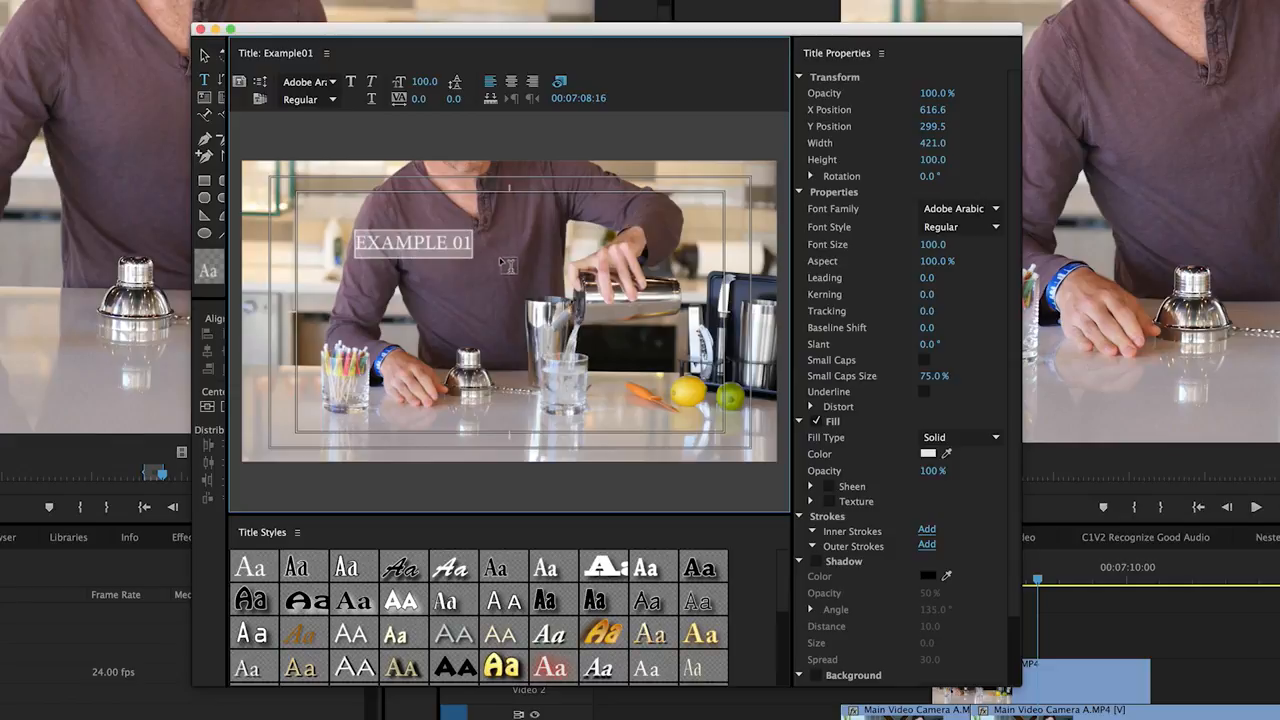
pyautogui.click(330, 81)
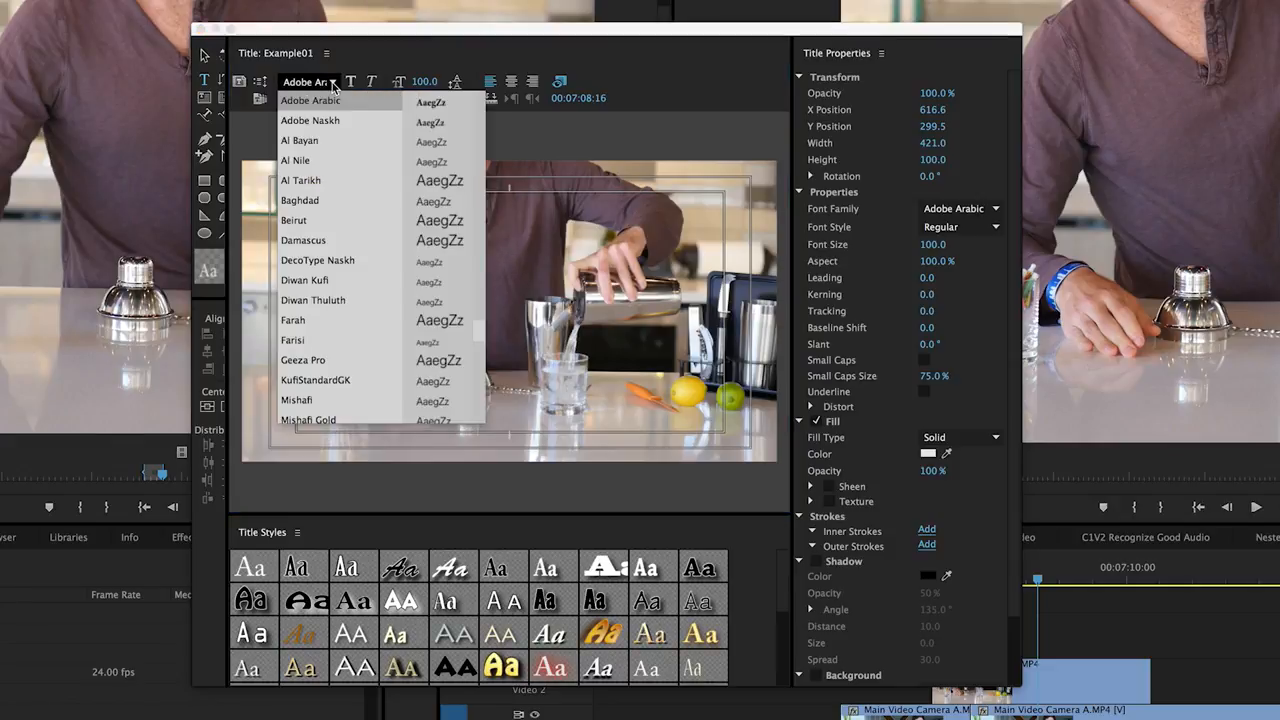
pyautogui.click(418, 88)
pyautogui.moveTo(418, 88); pyautogui.dragTo(423, 89)
pyautogui.click(331, 81)
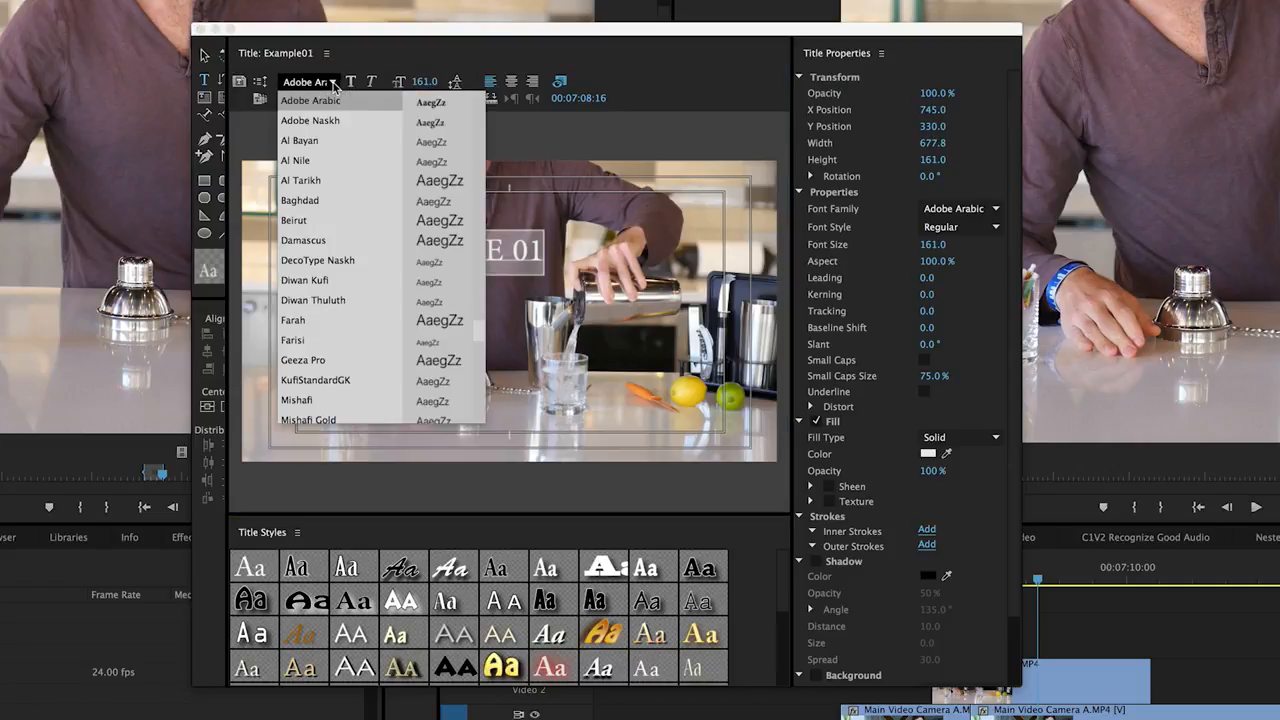
pyautogui.click(343, 201)
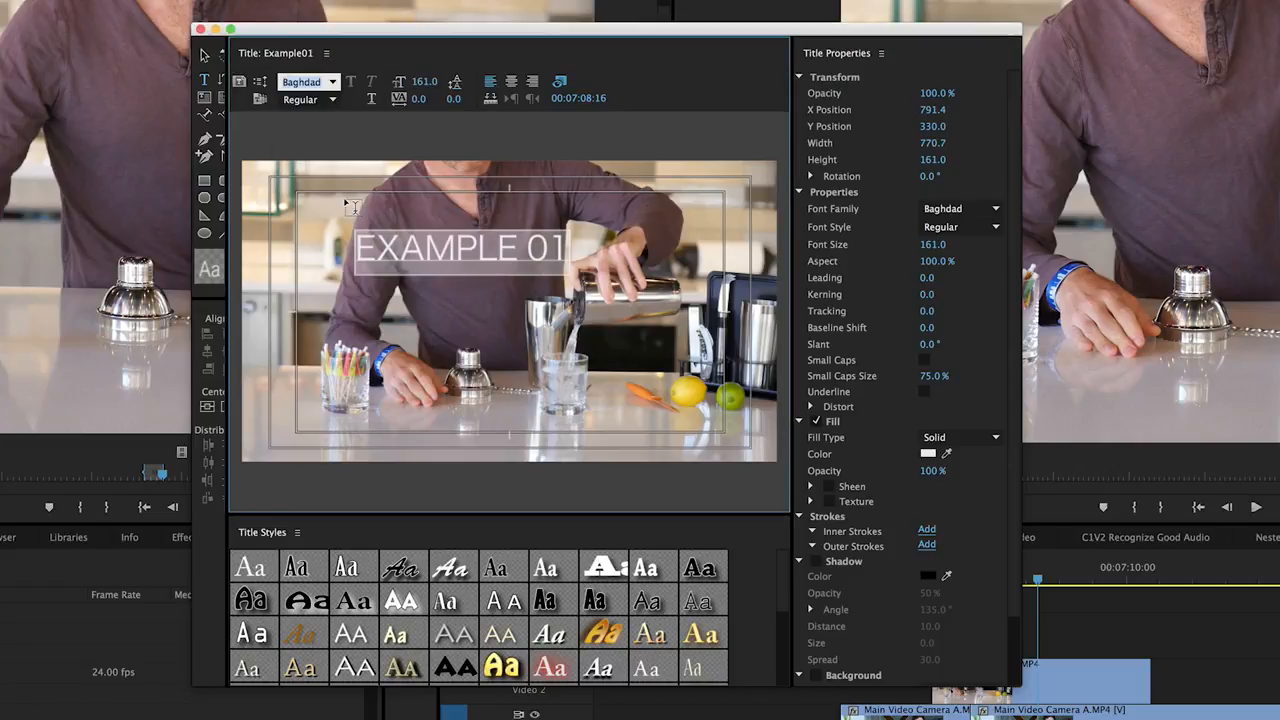
# Move the EXAMPLE 01 text down over the front of the counter, right of the frame's centre
pyautogui.click(498, 252)
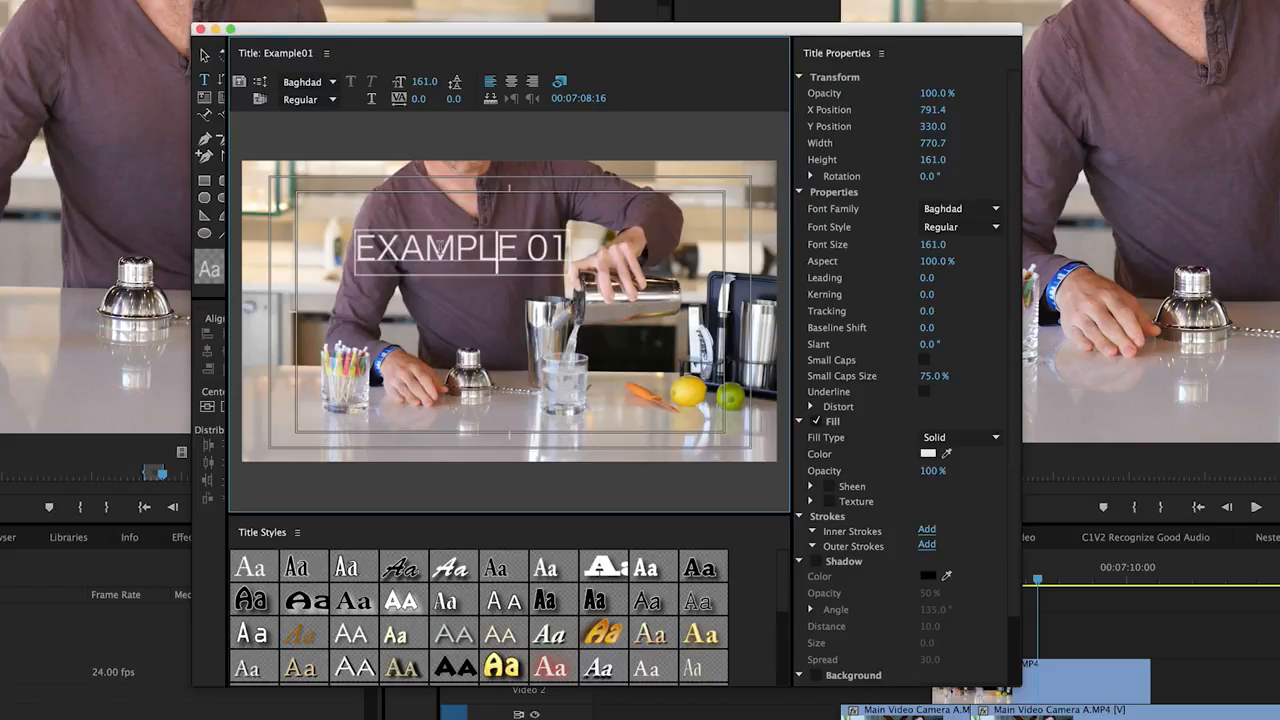
pyautogui.click(458, 248)
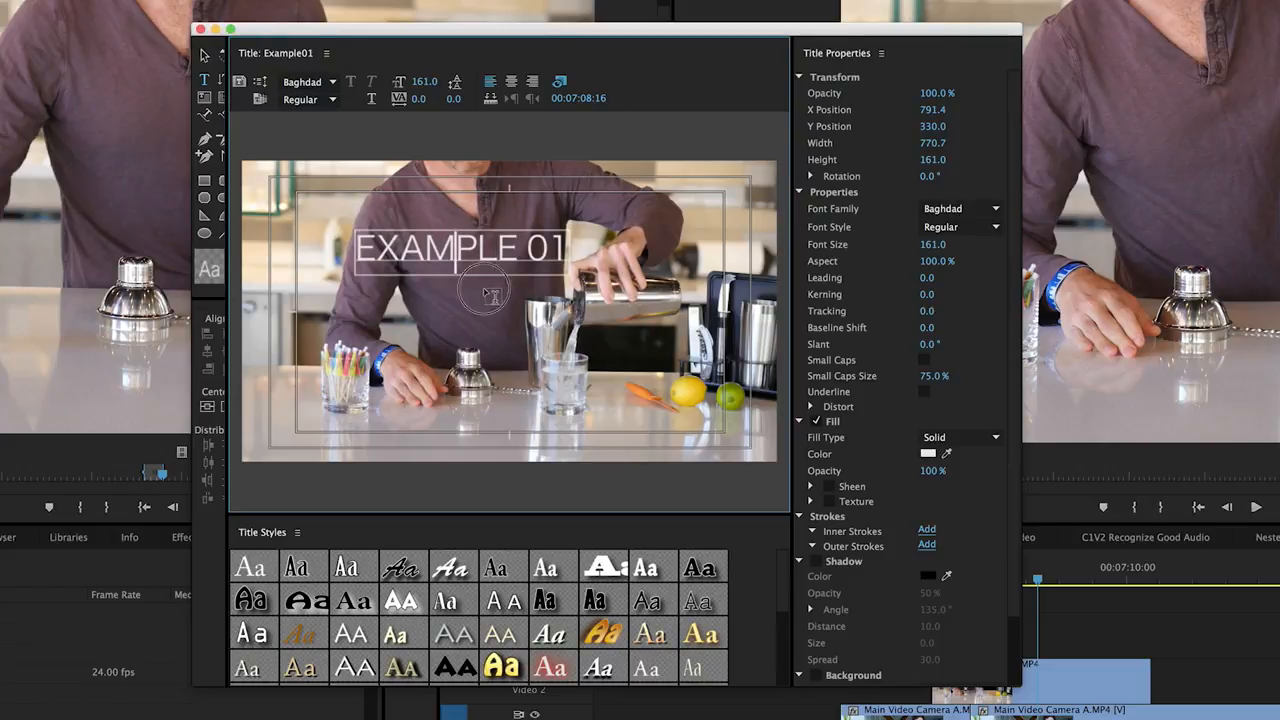
pyautogui.click(502, 249)
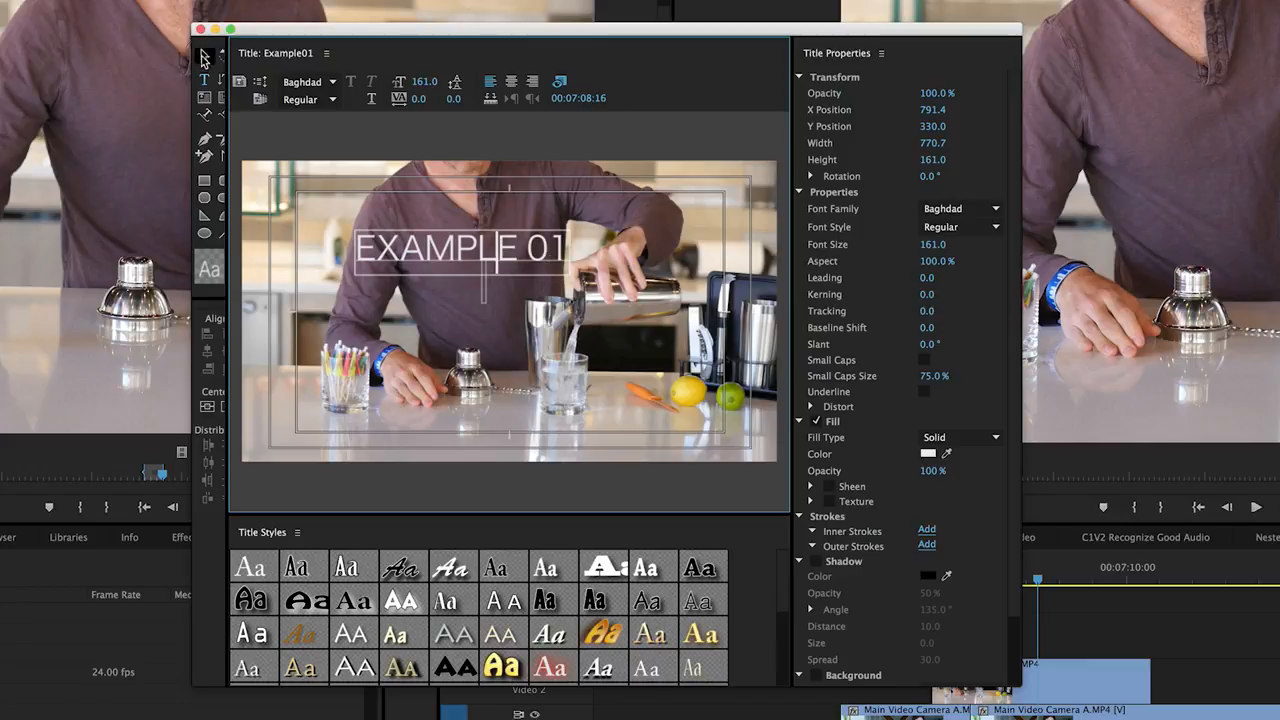
pyautogui.click(204, 58)
pyautogui.moveTo(480, 262); pyautogui.dragTo(584, 437)
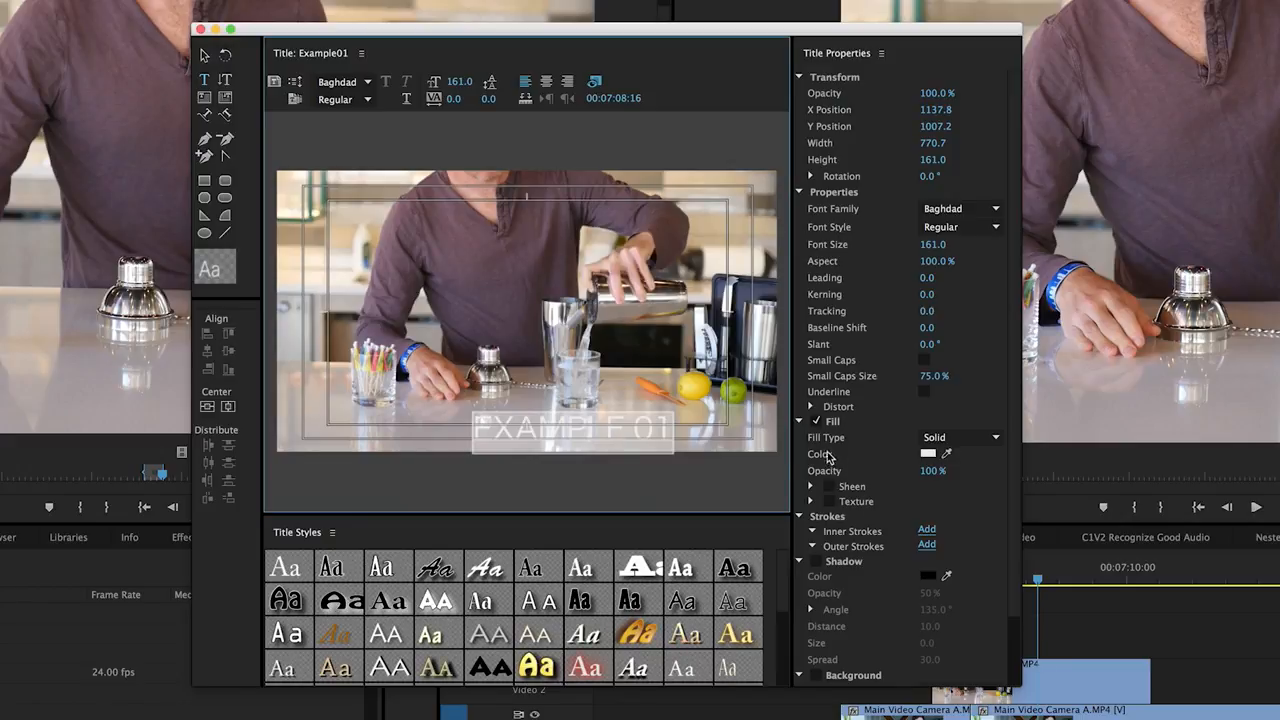
# Change the EXAMPLE 01 text's fill color to black and close the title editor
pyautogui.click(932, 455)
pyautogui.moveTo(680, 264); pyautogui.dragTo(581, 180)
pyautogui.click(958, 174)
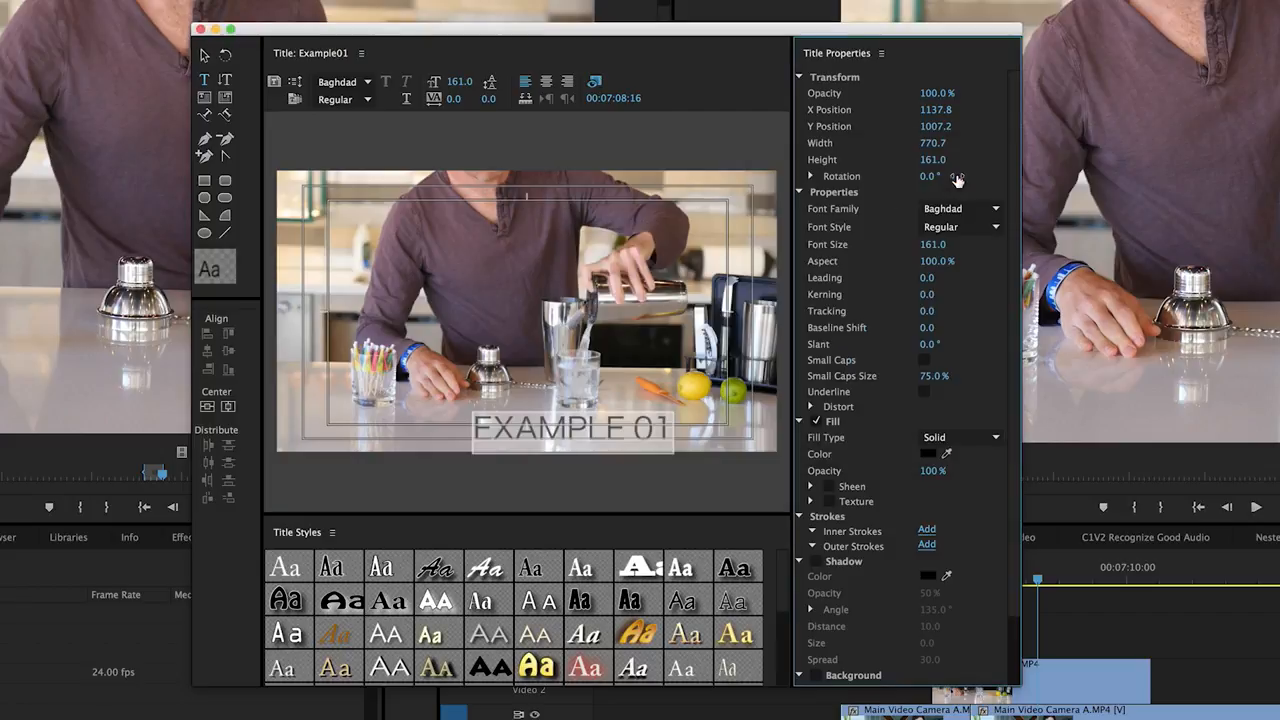
pyautogui.click(627, 432)
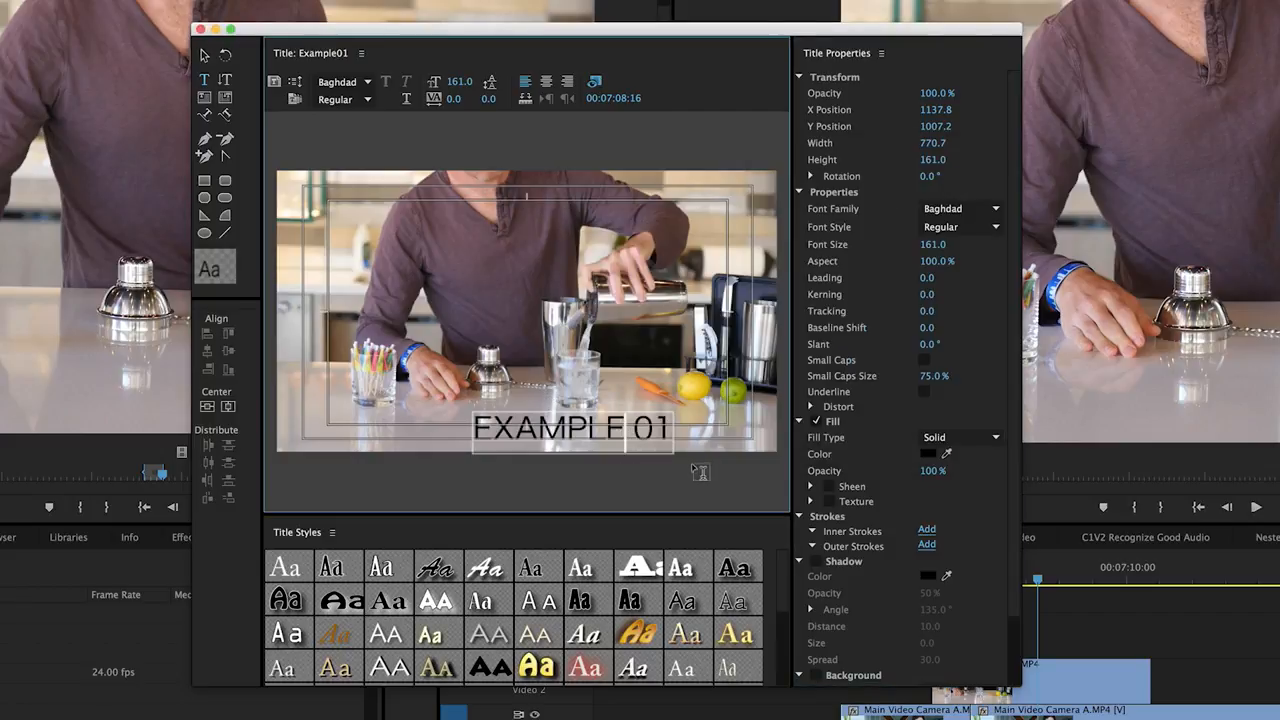
pyautogui.click(200, 30)
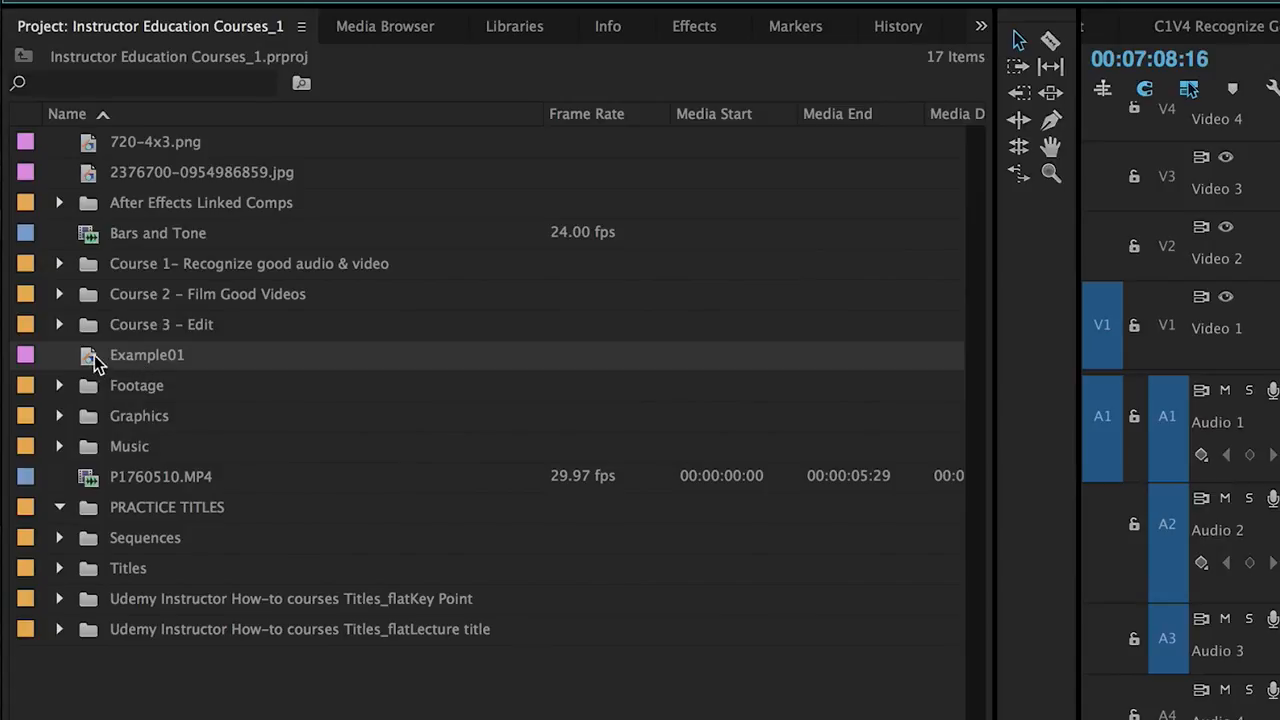
# Place the Example01 title on Video 3 above the Mixing Drinks clip, trim its end to match that clip, and check the overlay
pyautogui.moveTo(88, 360); pyautogui.dragTo(730, 443)
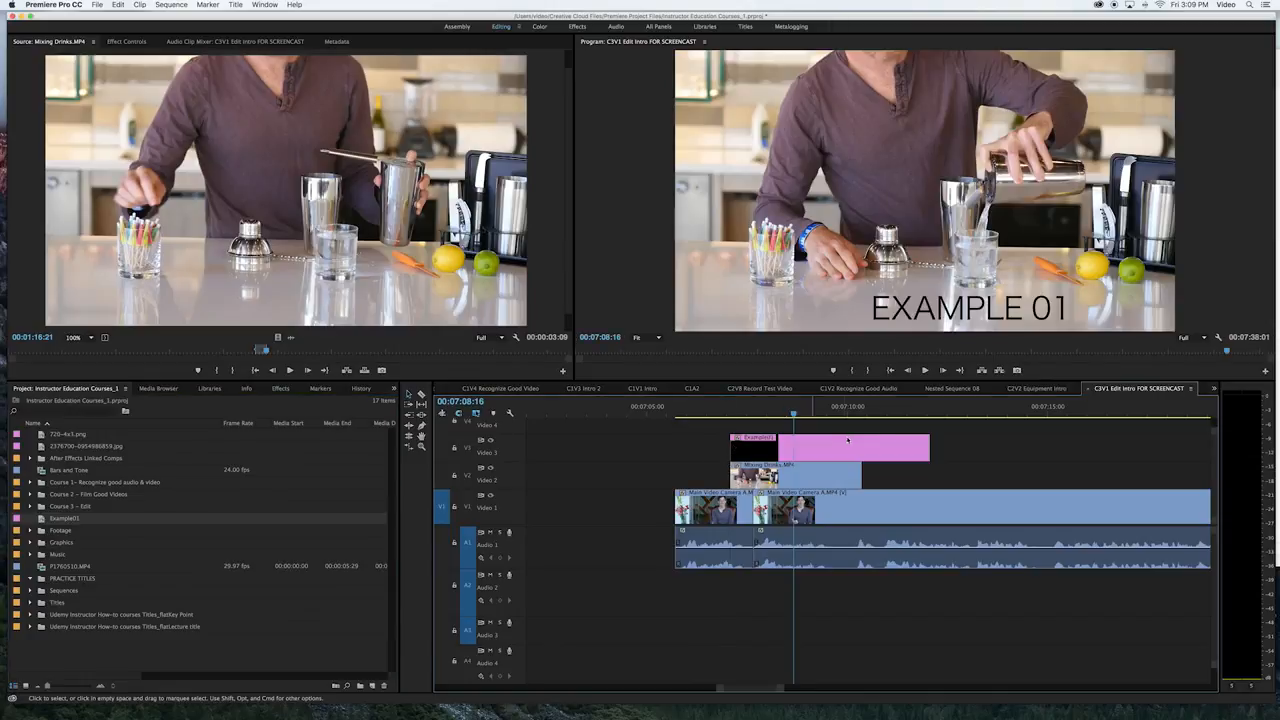
pyautogui.moveTo(928, 447); pyautogui.dragTo(861, 447)
pyautogui.click(779, 440)
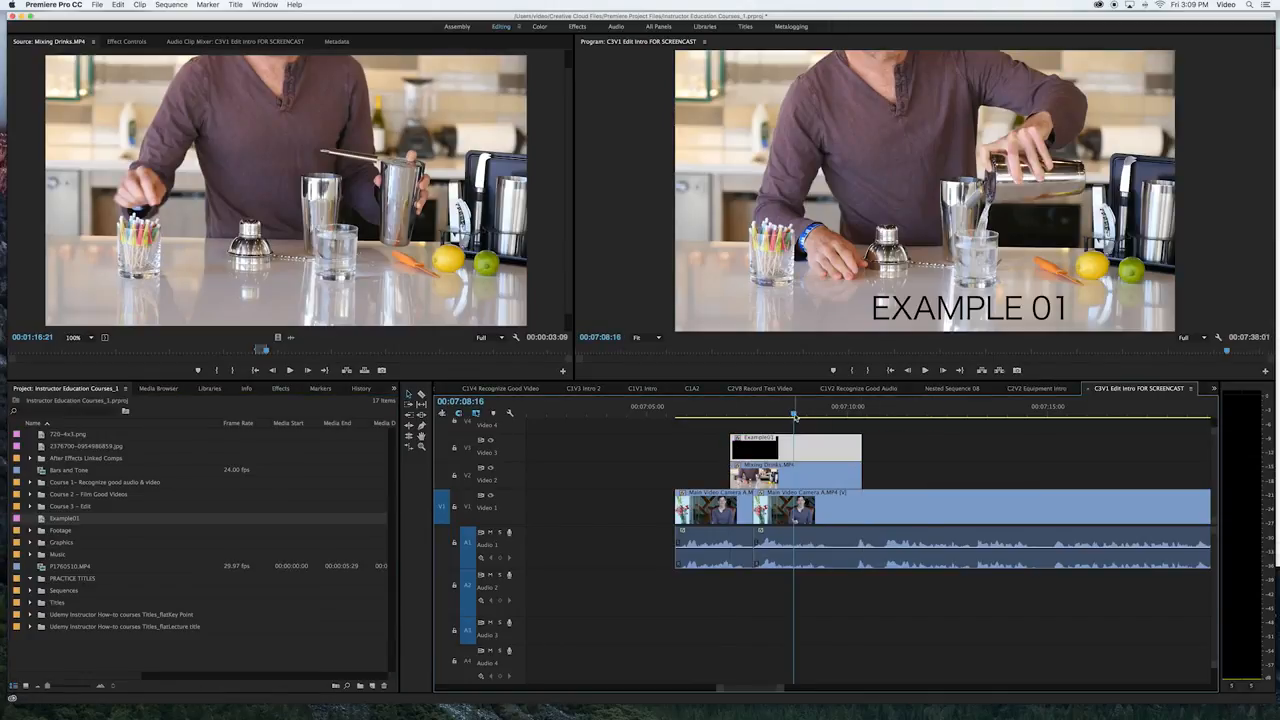
pyautogui.moveTo(795, 416)
pyautogui.mouseDown()
pyautogui.moveTo(749, 414)
pyautogui.moveTo(849, 413)
pyautogui.moveTo(810, 426)
pyautogui.moveTo(777, 418)
pyautogui.moveTo(886, 416)
pyautogui.moveTo(810, 420)
pyautogui.mouseUp()
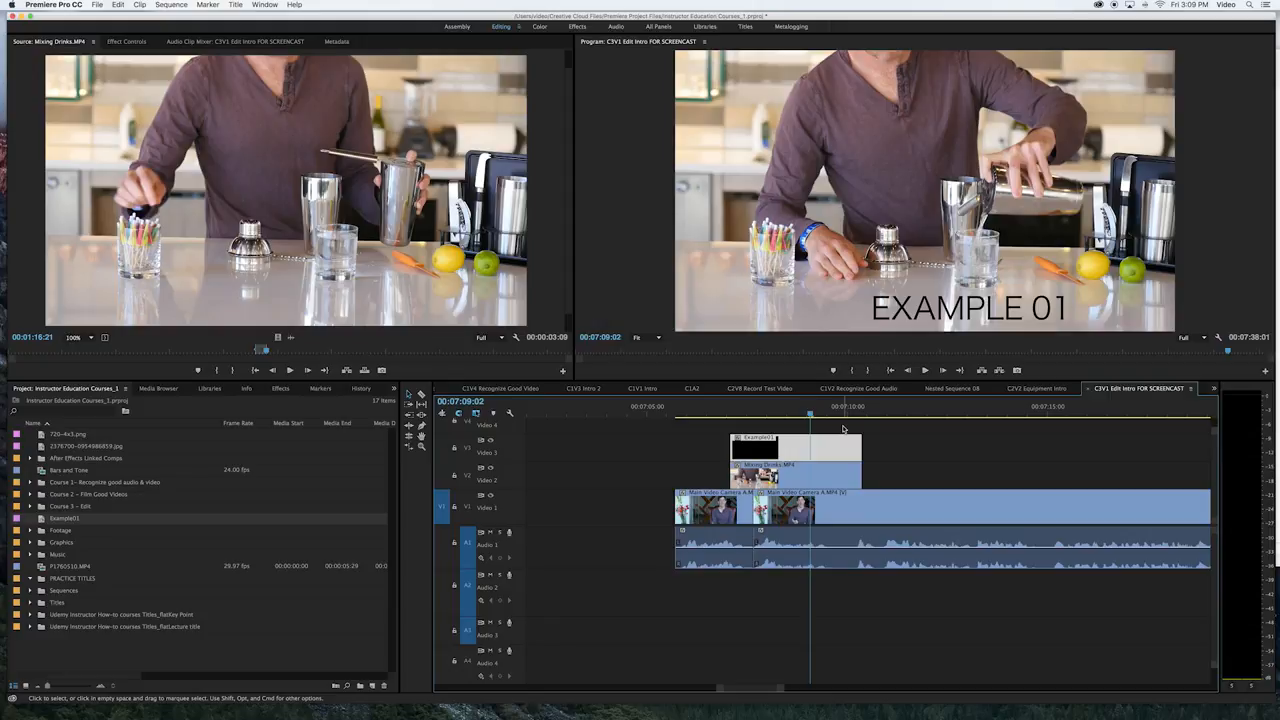
pyautogui.click(844, 429)
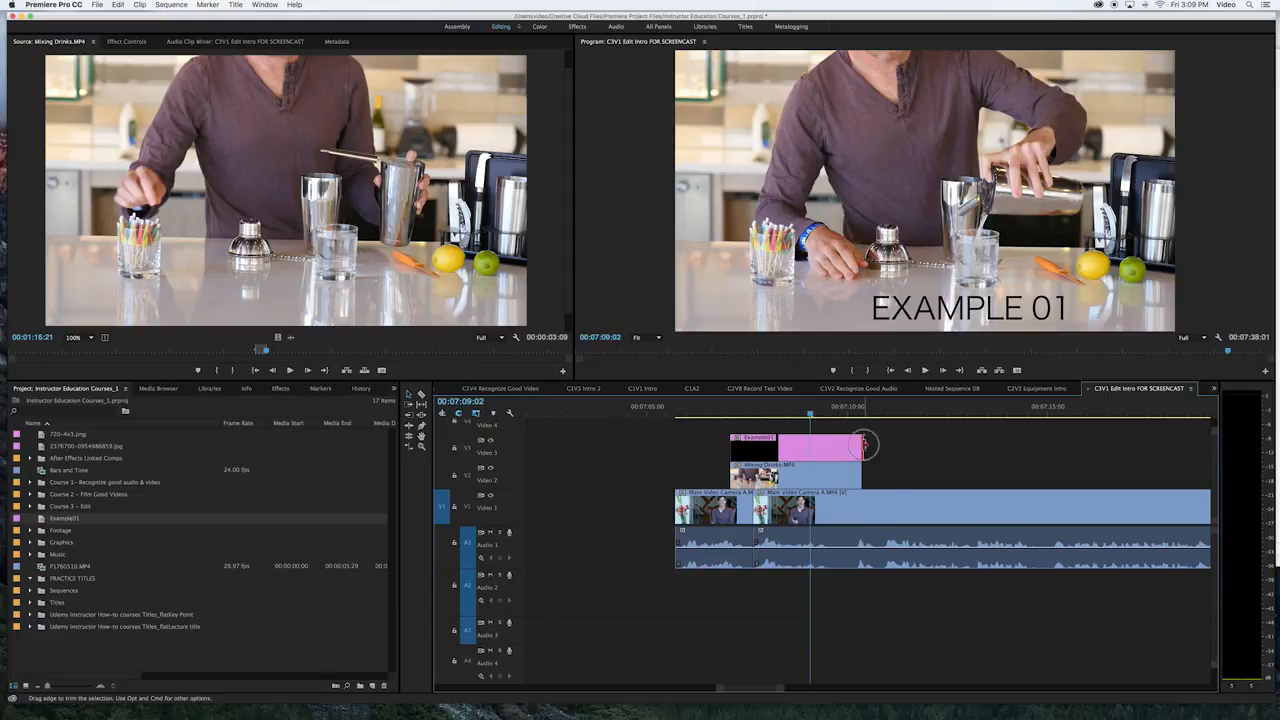
# Extend the start of the Example01 title on Video 3 back to the beginning of the first Main Video Camera A clip
pyautogui.moveTo(864, 446)
pyautogui.mouseDown()
pyautogui.moveTo(922, 447)
pyautogui.moveTo(863, 447)
pyautogui.mouseUp()
pyautogui.moveTo(748, 420); pyautogui.dragTo(838, 428)
pyautogui.moveTo(748, 449)
pyautogui.mouseDown()
pyautogui.moveTo(808, 449)
pyautogui.moveTo(691, 444)
pyautogui.moveTo(731, 446)
pyautogui.mouseUp()
pyautogui.click(797, 413)
pyautogui.moveTo(797, 413); pyautogui.dragTo(674, 446)
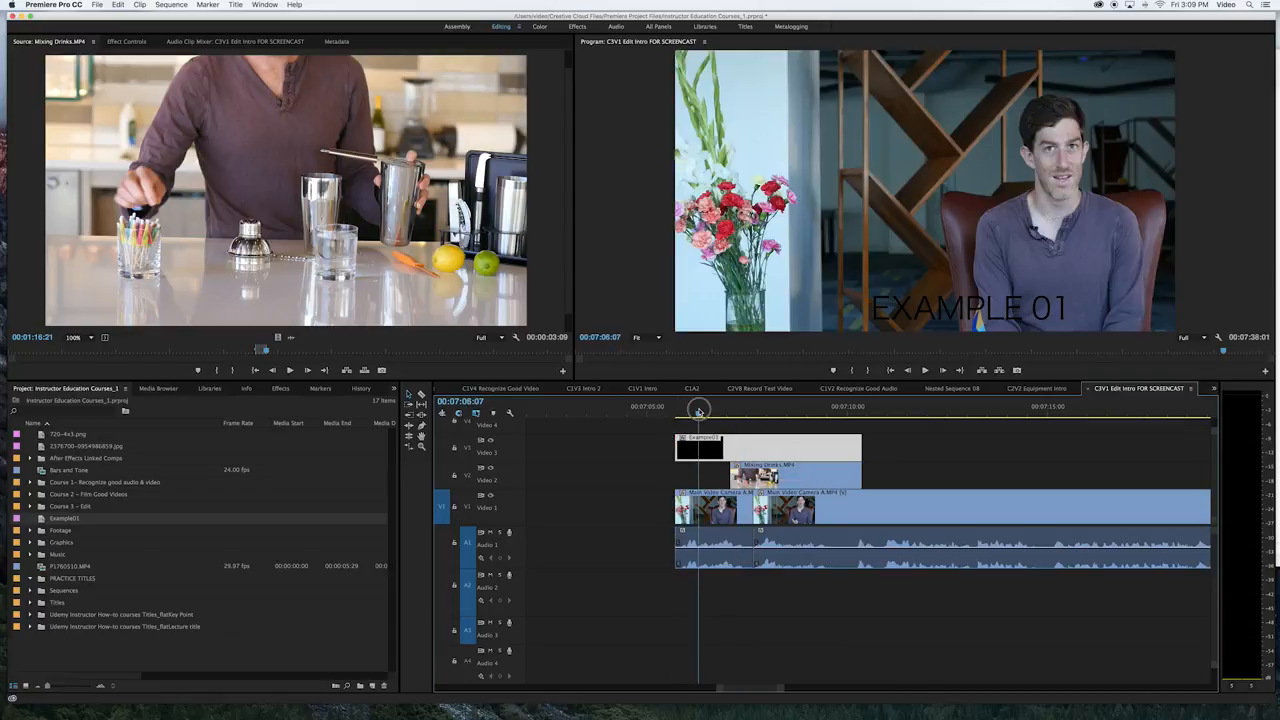
# Scrub and play the sequence across the extended Example01 title to check how it overlays both clips
pyautogui.moveTo(729, 413); pyautogui.dragTo(846, 416)
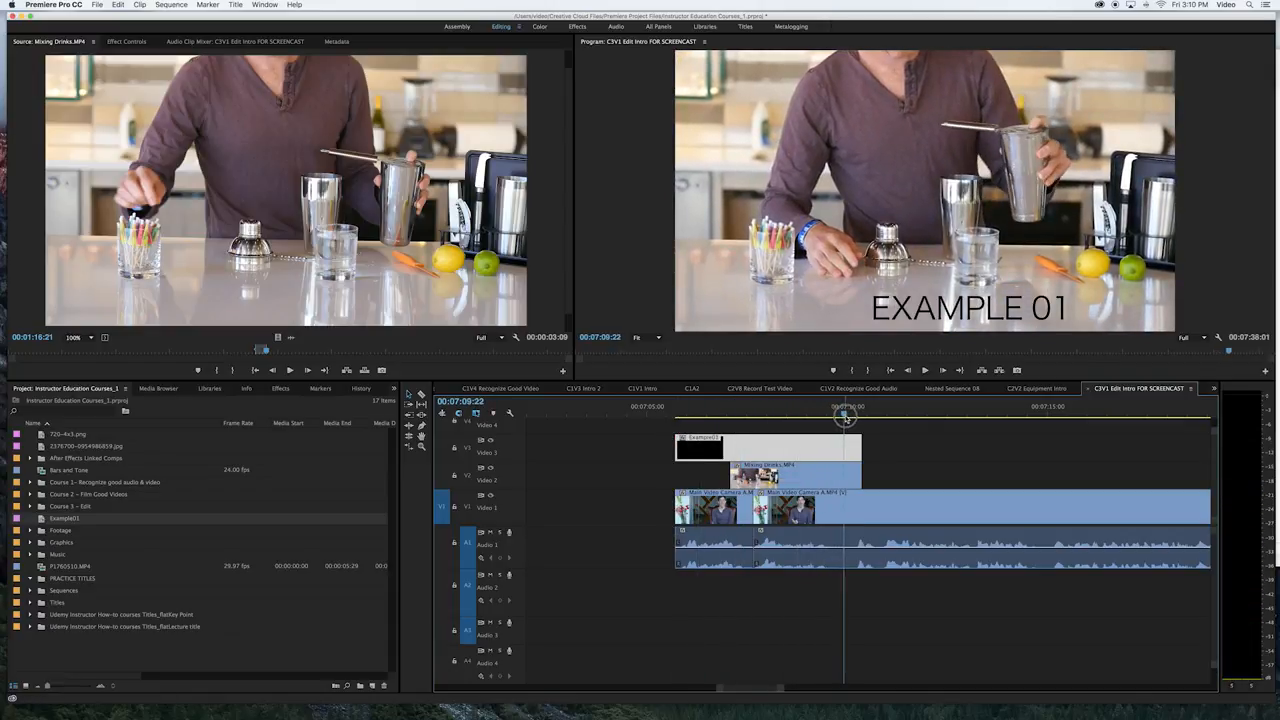
pyautogui.press('space')
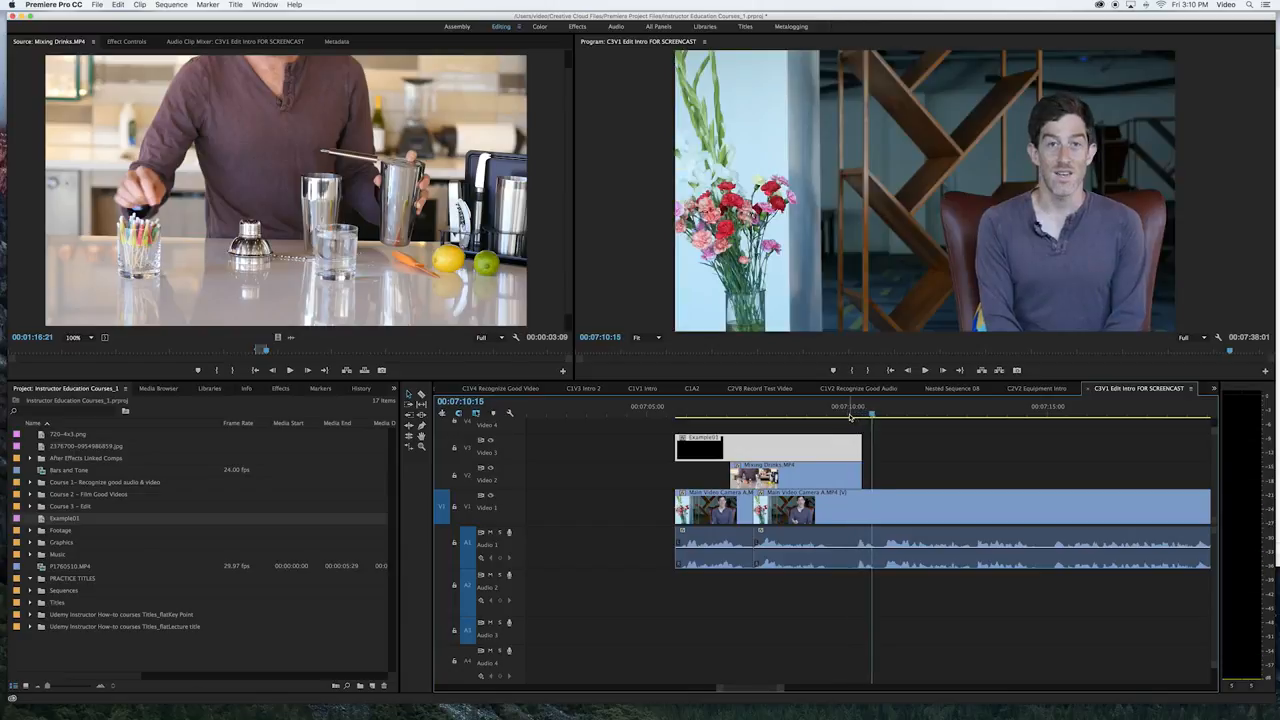
pyautogui.press('Up')
pyautogui.press('Up')
pyautogui.press('space')
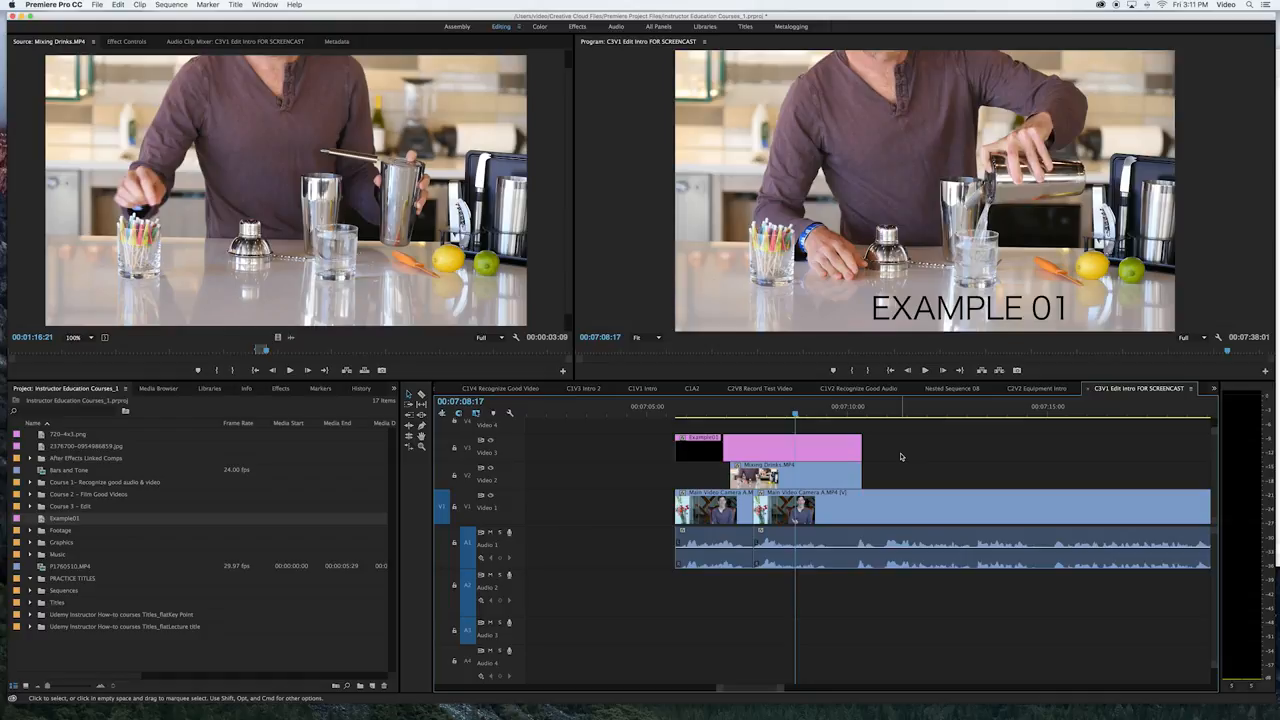
# Import the lecture title PSD from the Udemy title card graphics folder into the project
pyautogui.click(150, 671)
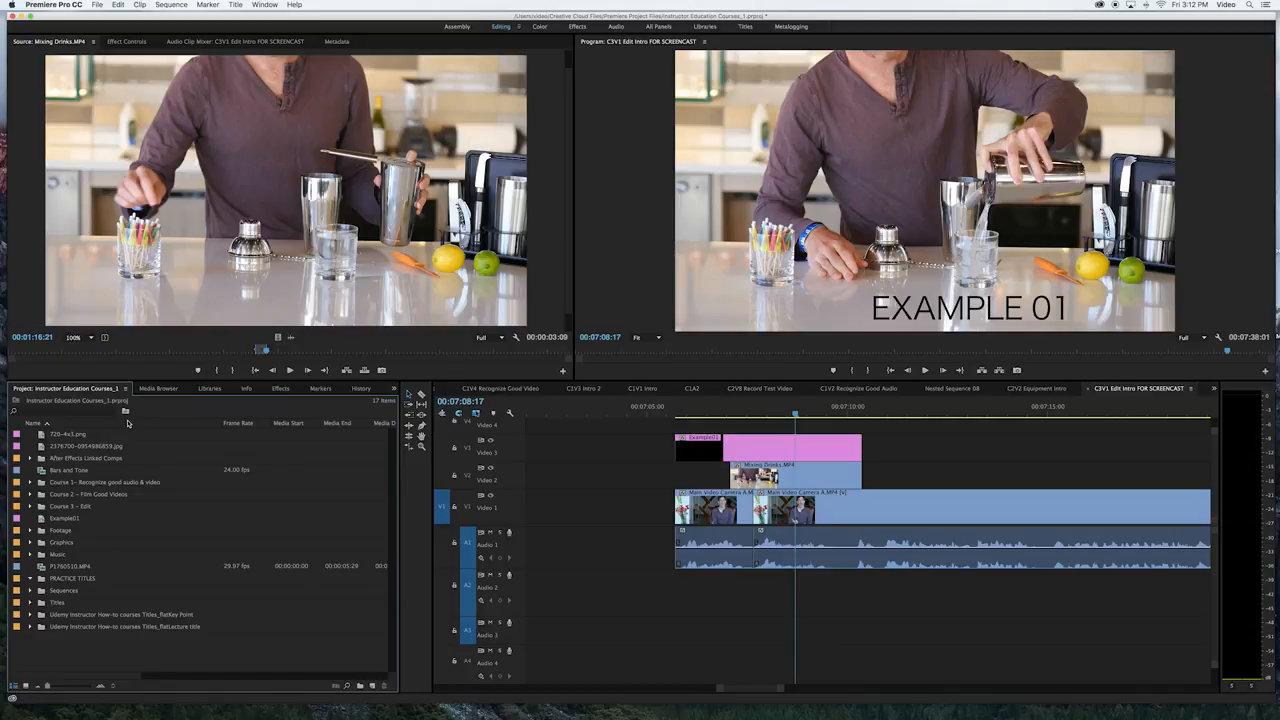
pyautogui.click(95, 6)
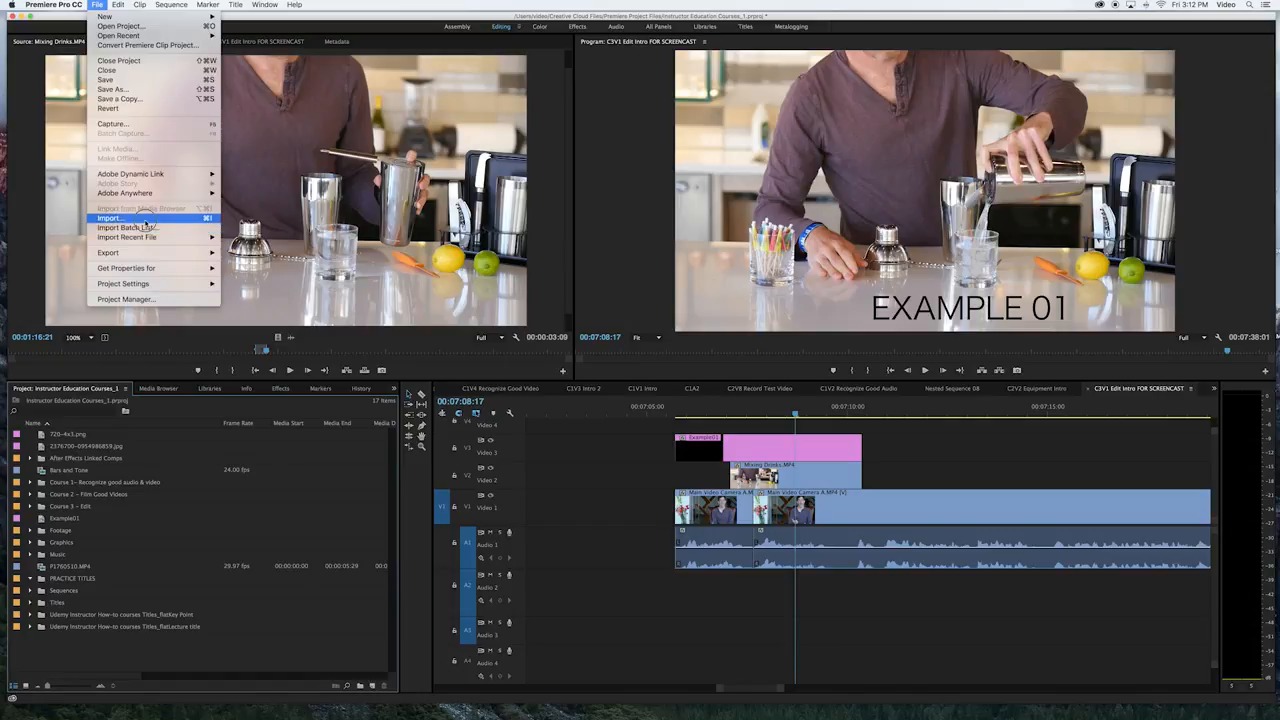
pyautogui.click(145, 220)
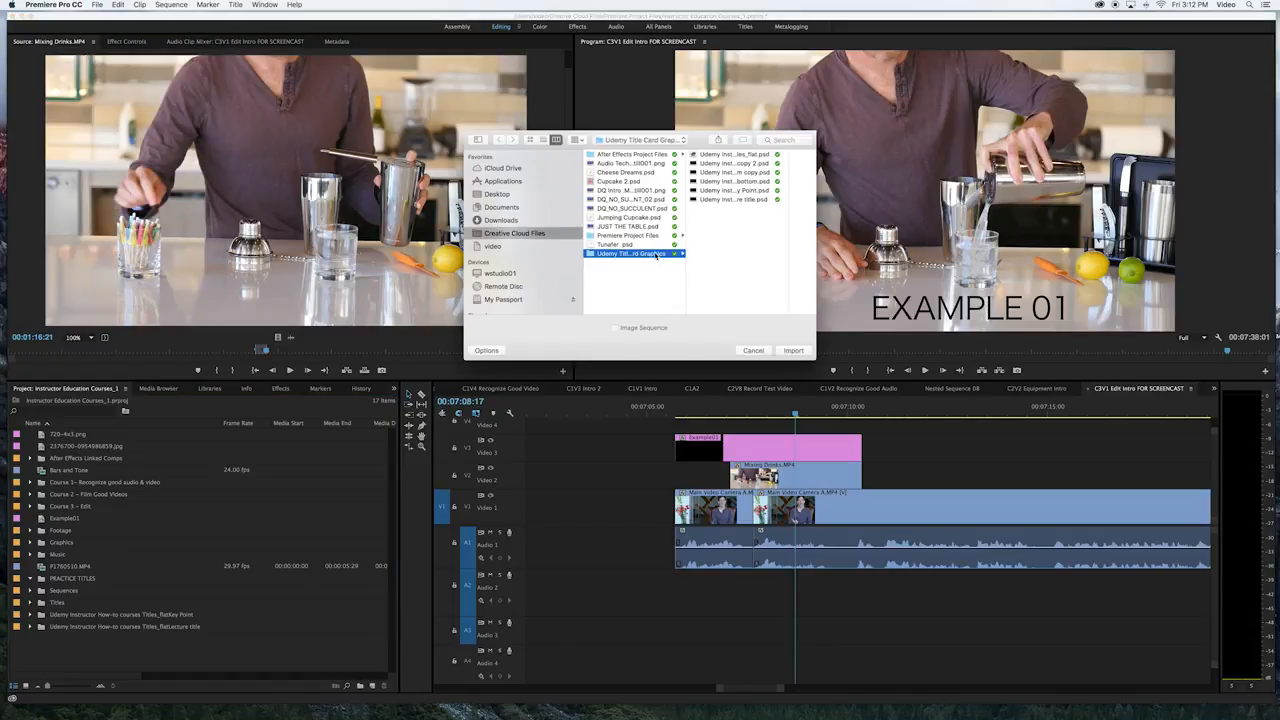
pyautogui.click(737, 200)
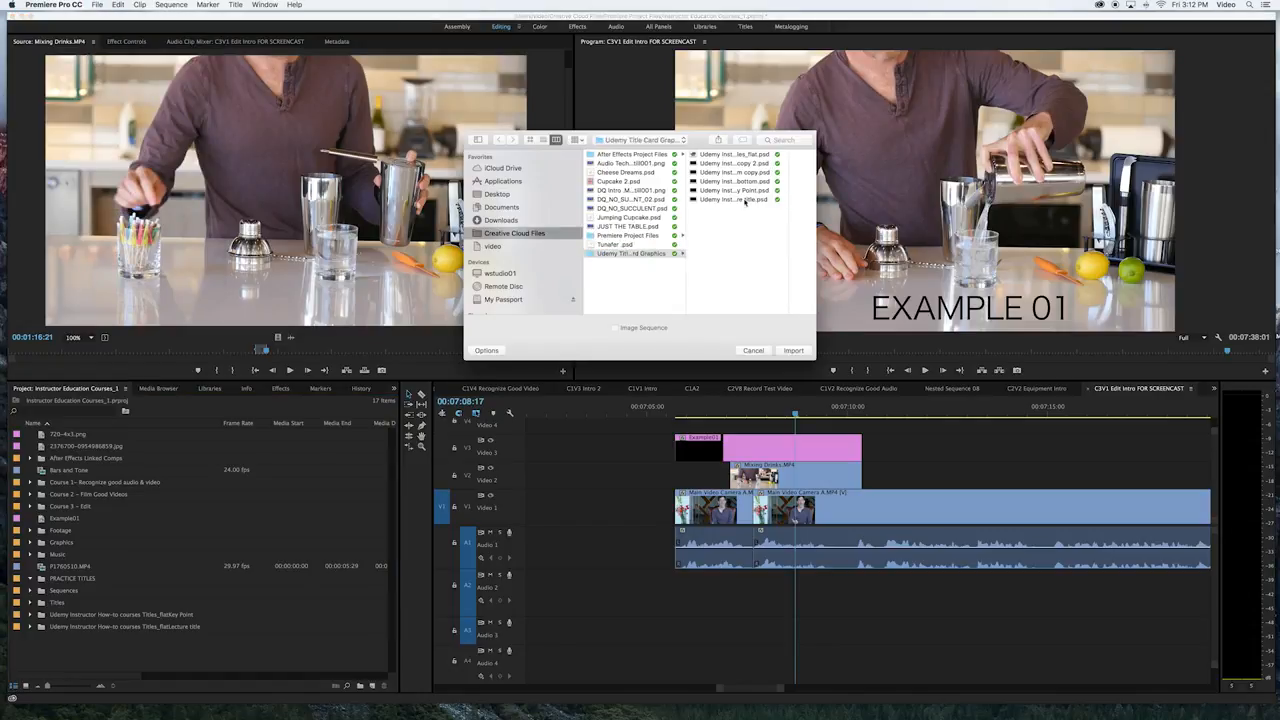
pyautogui.click(795, 351)
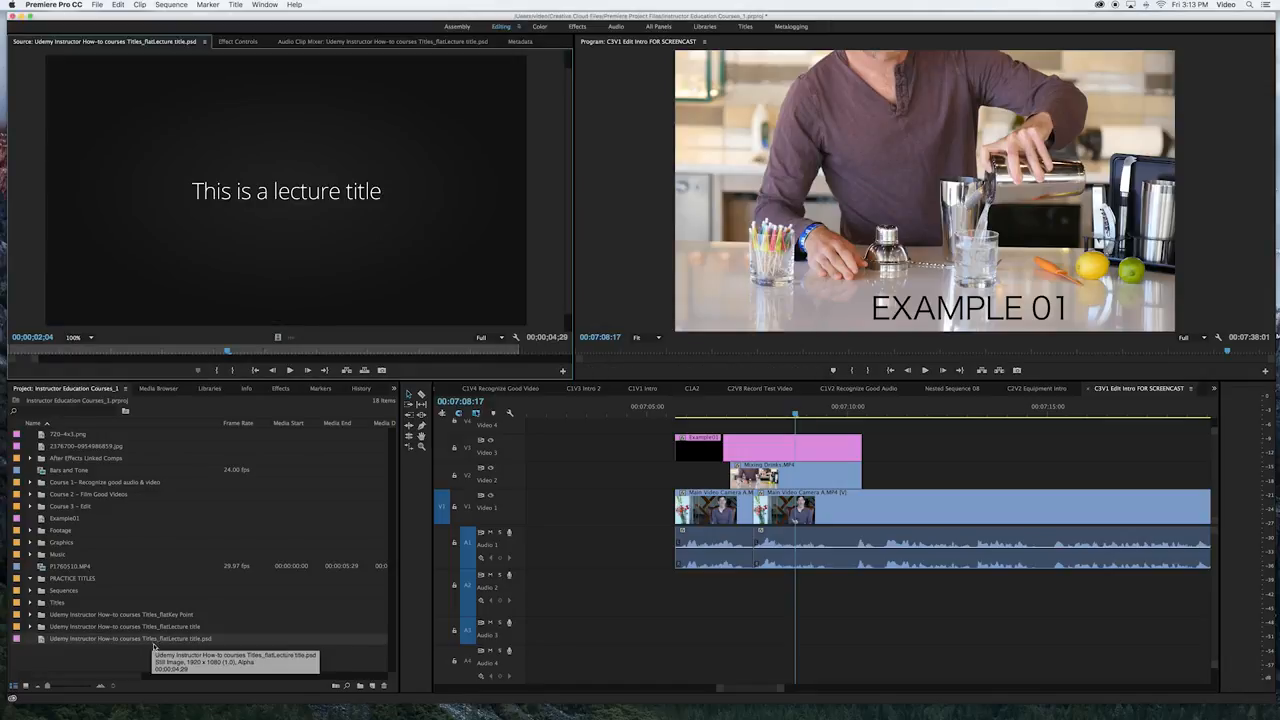
# Mark the lecture title graphic's in point at 00;00;02;04 and out point at 00;00;02;13
pyautogui.click(218, 374)
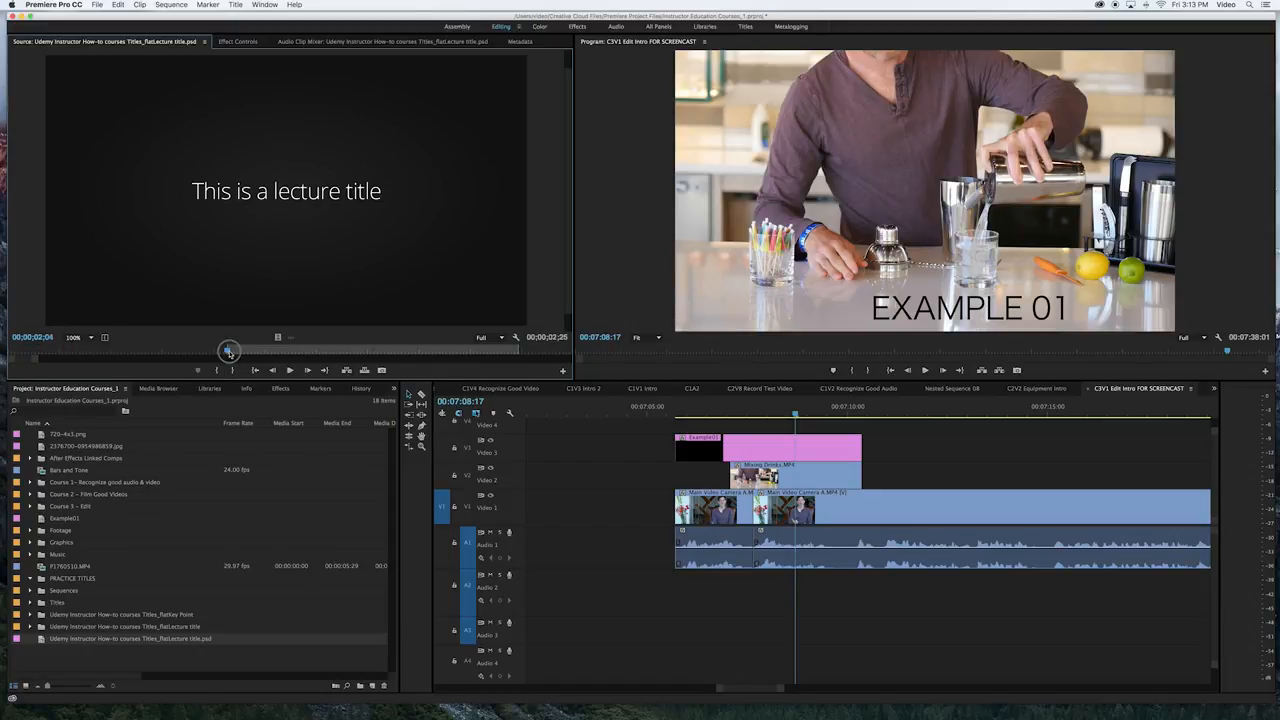
pyautogui.moveTo(229, 349); pyautogui.dragTo(259, 349)
pyautogui.click(236, 371)
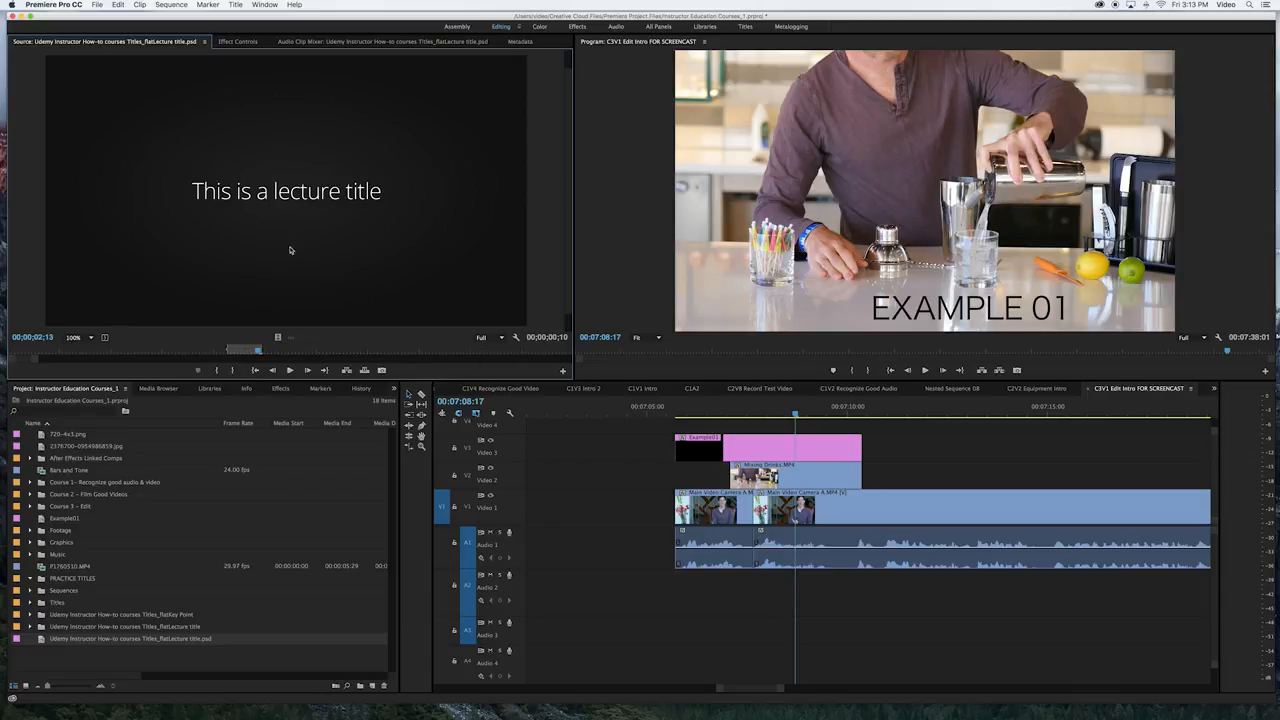
# Place the lecture title on Video 2 after the Mixing Drinks clip, at about 00:07:11:18, and lengthen it to about 4 seconds
pyautogui.moveTo(289, 251); pyautogui.dragTo(917, 468)
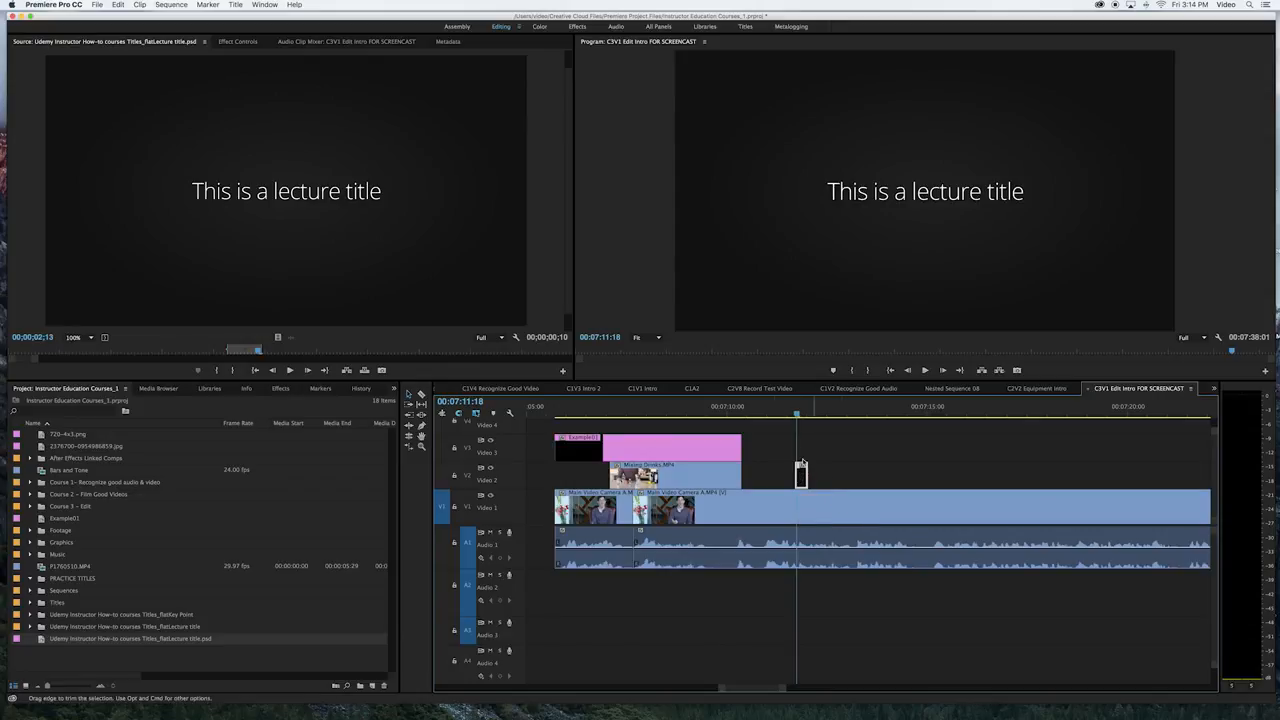
pyautogui.moveTo(808, 471); pyautogui.dragTo(958, 471)
pyautogui.moveTo(824, 410); pyautogui.dragTo(905, 416)
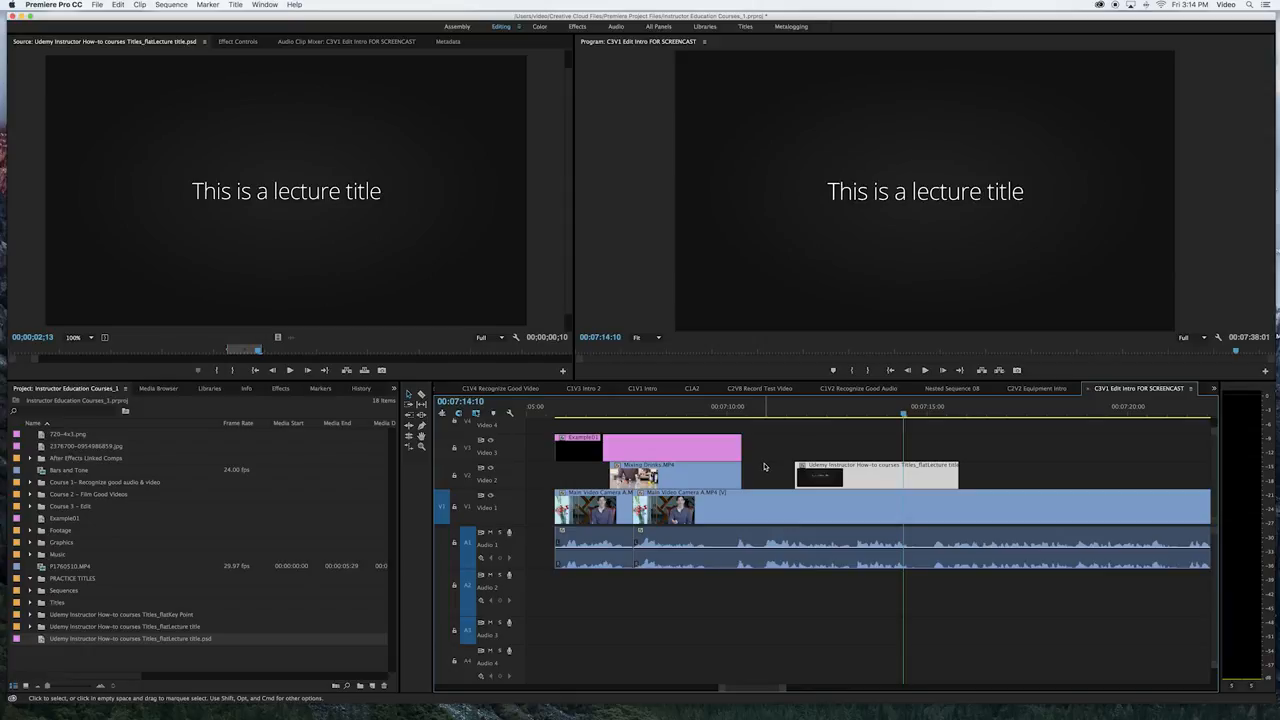
# Move the lecture title on Video 2 directly before the first main video clip, shorten its start to about 1.4 seconds, and play it back
pyautogui.hscroll(-5, 851, 457)
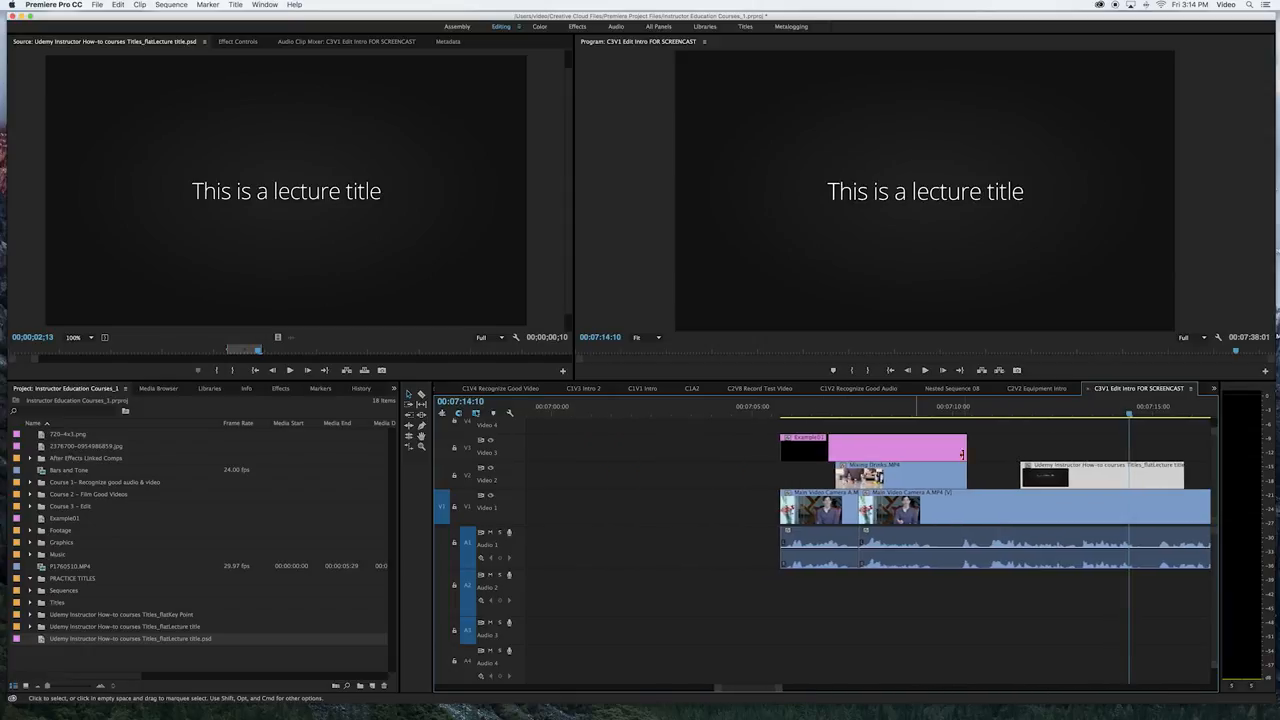
pyautogui.moveTo(1110, 480); pyautogui.dragTo(702, 473)
pyautogui.moveTo(619, 474); pyautogui.dragTo(726, 475)
pyautogui.moveTo(742, 411); pyautogui.dragTo(710, 418)
pyautogui.press('space')
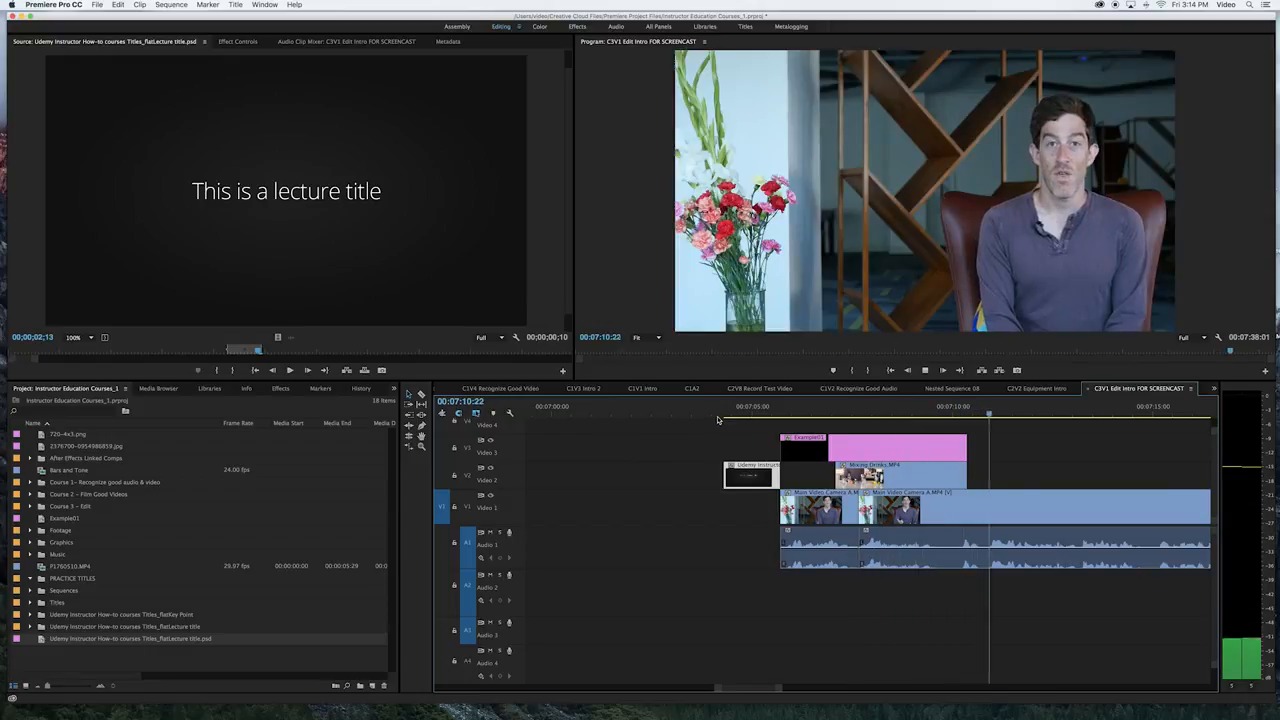
pyautogui.press('space')
# Extend the lecture title's start back to about 00:07:03 and scrub over it
pyautogui.moveTo(757, 411); pyautogui.dragTo(740, 413)
pyautogui.moveTo(725, 465); pyautogui.dragTo(670, 470)
pyautogui.moveTo(716, 412); pyautogui.dragTo(679, 415)
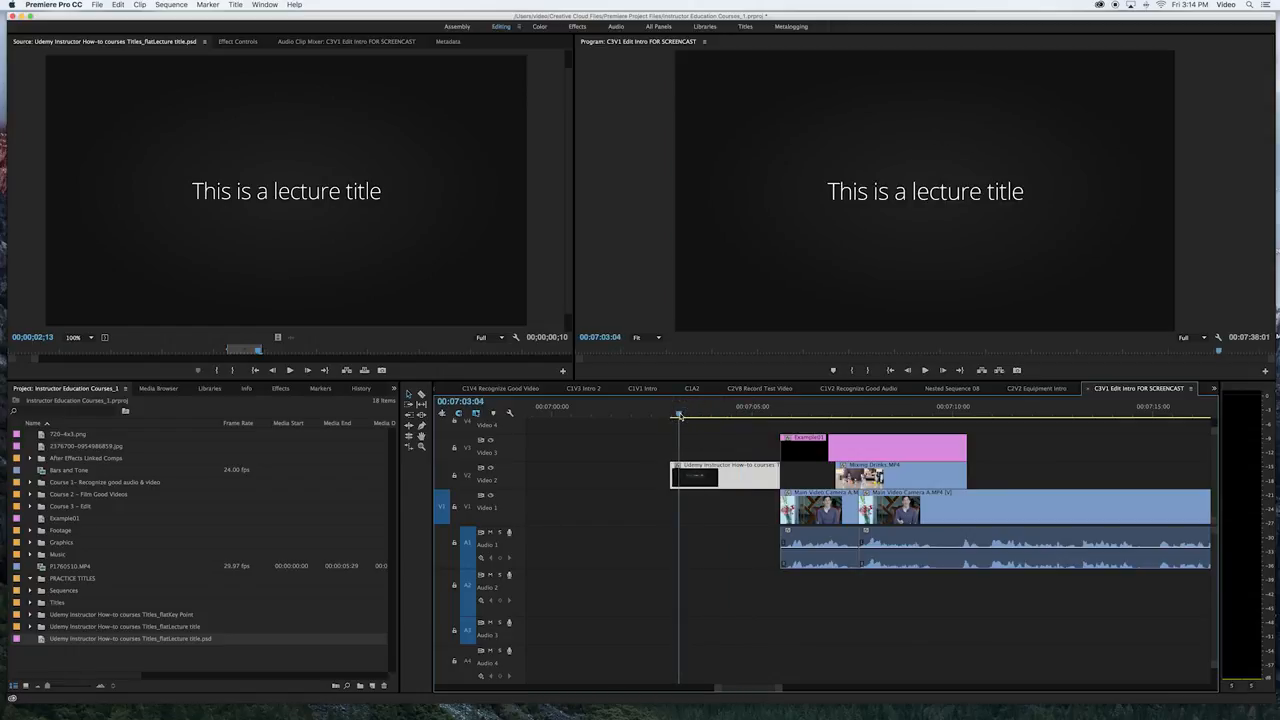